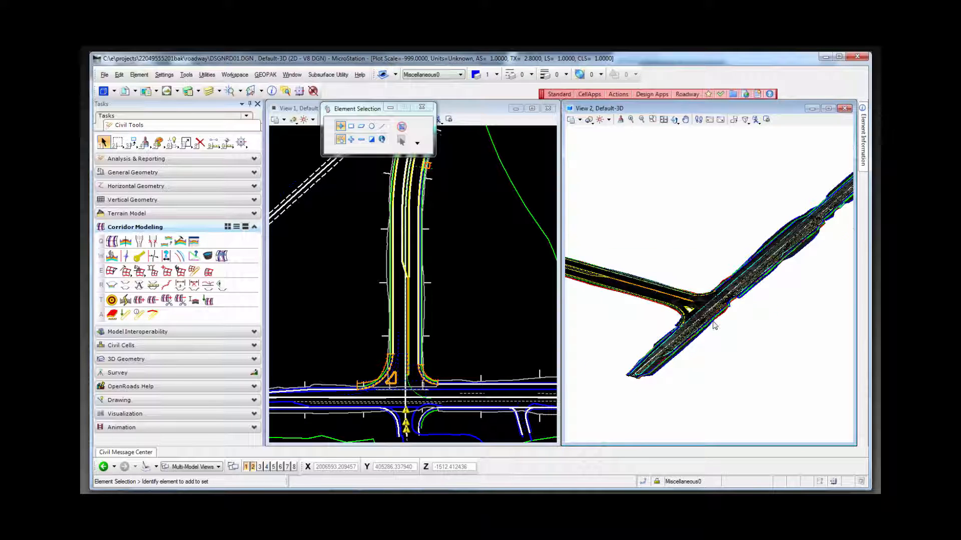
scroll(714, 319, "down", 3)
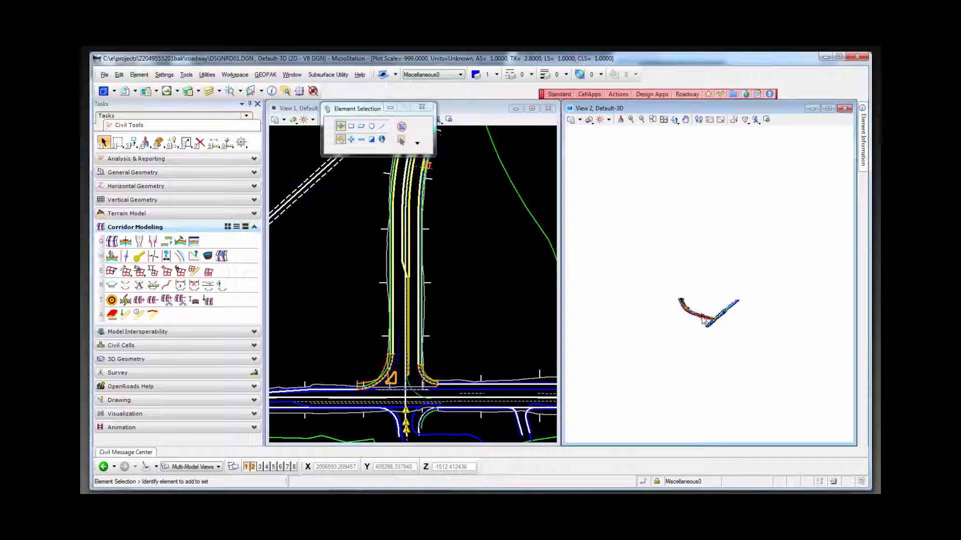
scroll(701, 318, "up", 4)
scroll(704, 321, "up", 2)
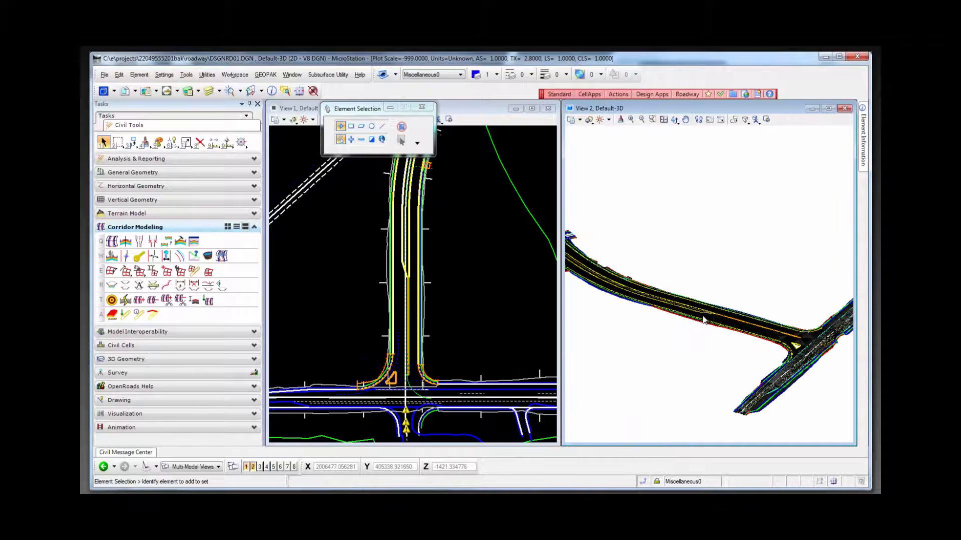
left_click(164, 482)
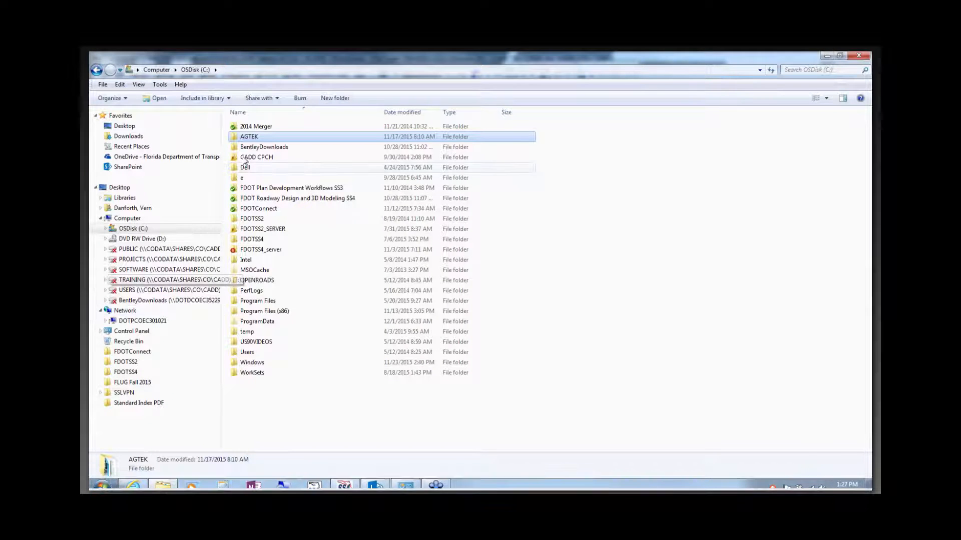
double_click(250, 179)
double_click(247, 127)
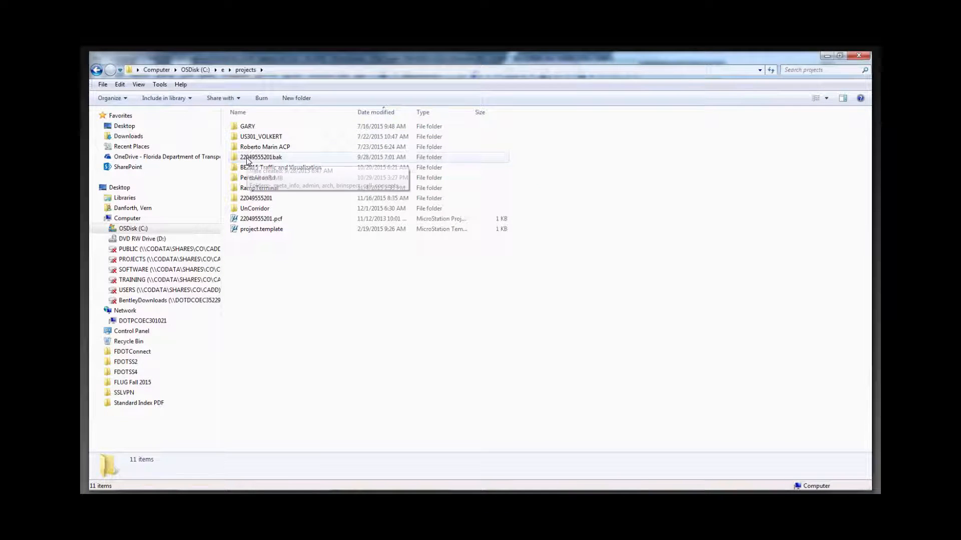
left_click(255, 200)
double_click(255, 199)
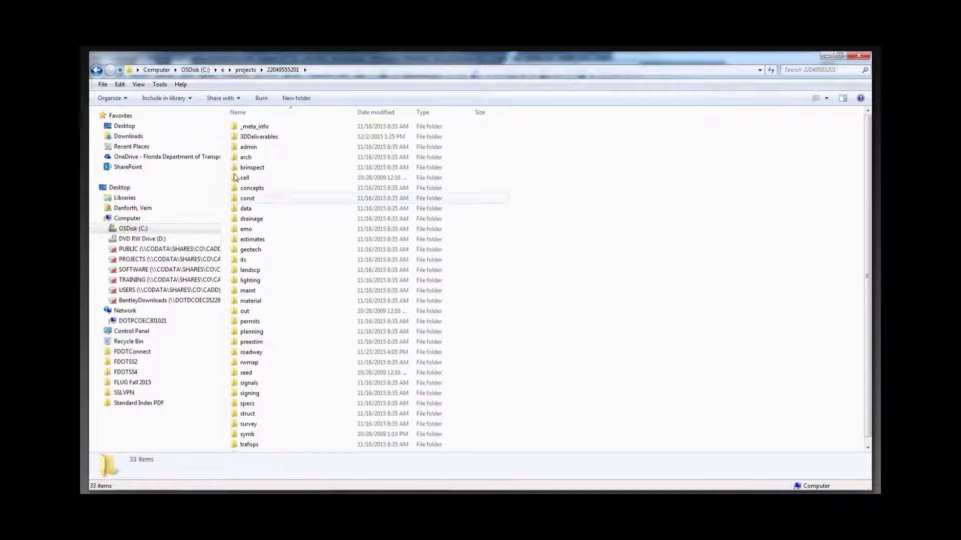
double_click(264, 142)
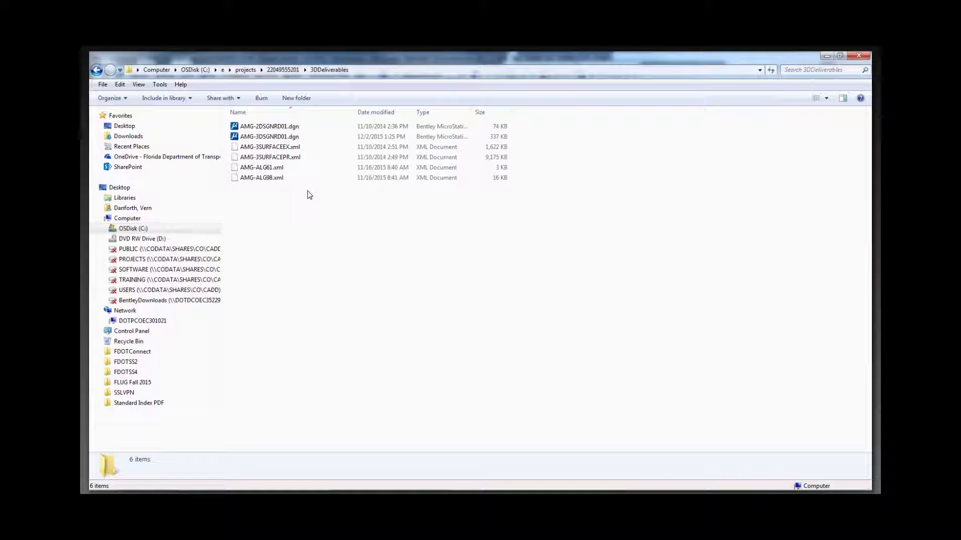
Step: Minimise the open windows, return to Windows Explorer and browse to the working copy at C:\AGTEK\Testing\3DDeliverables
left_click(826, 57)
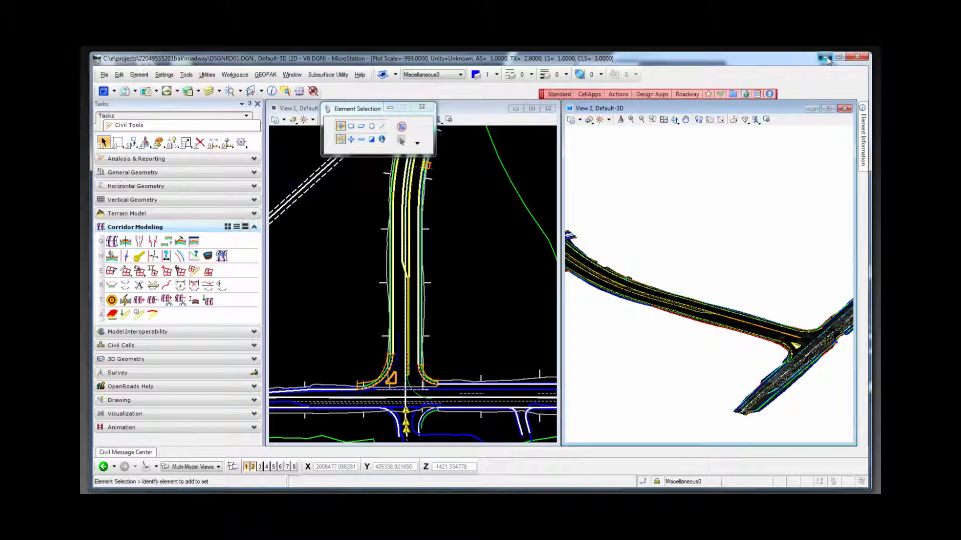
left_click(826, 58)
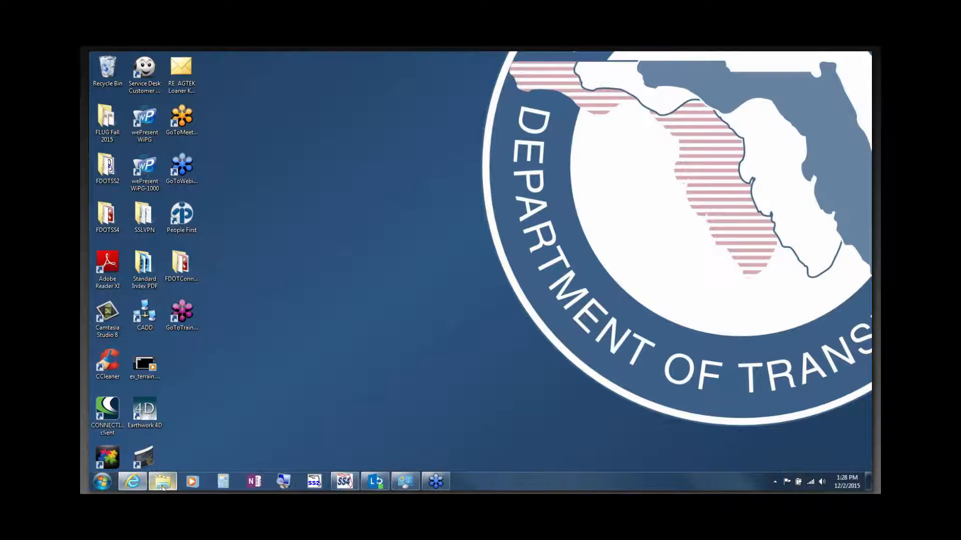
mouse_move(162, 486)
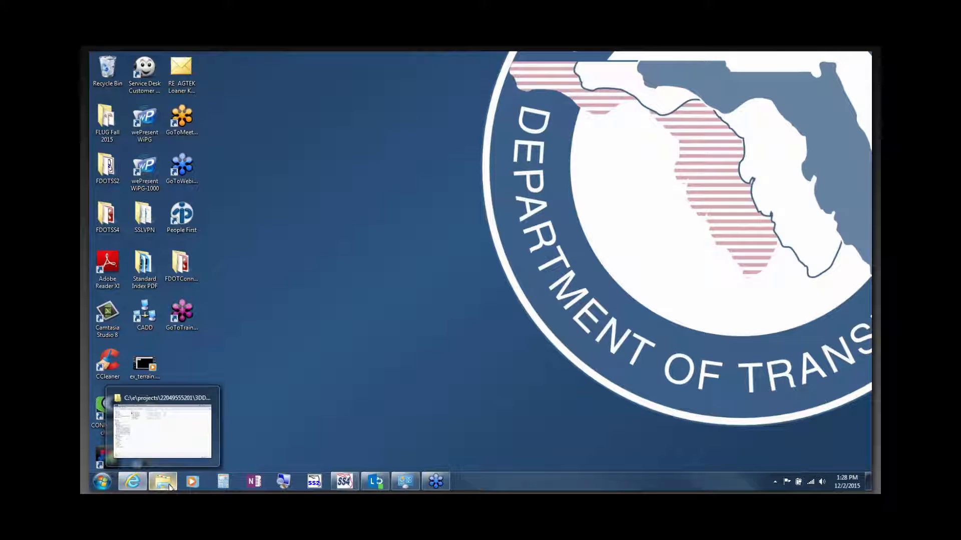
left_click(170, 487)
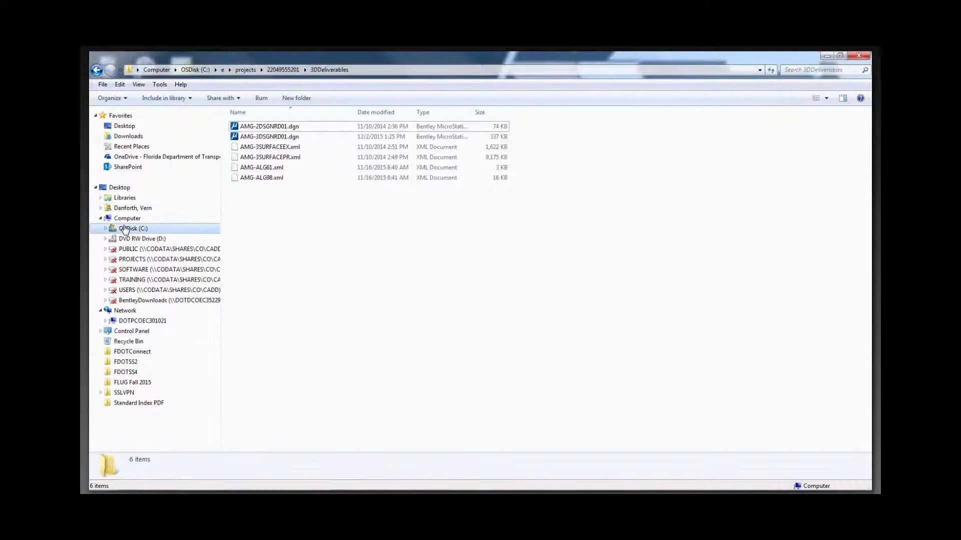
left_click(125, 230)
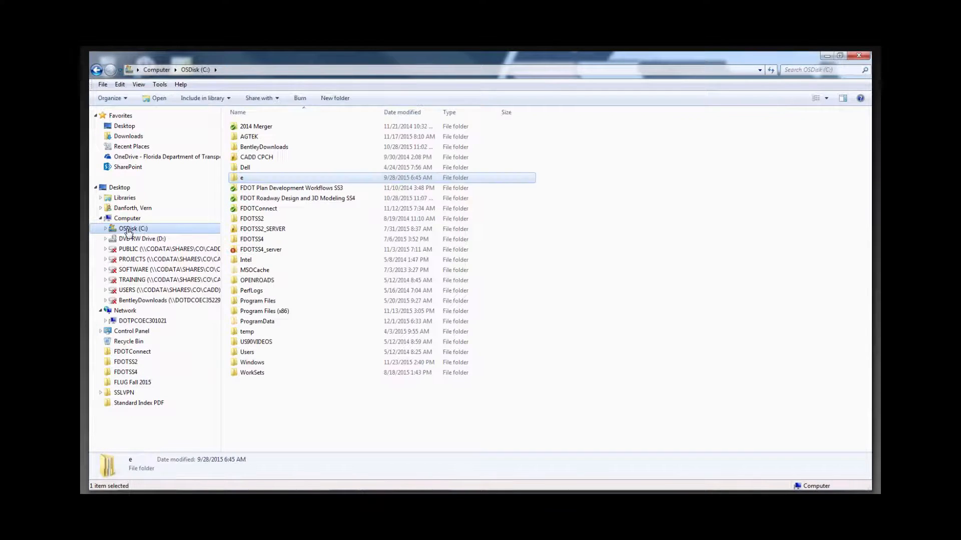
double_click(247, 139)
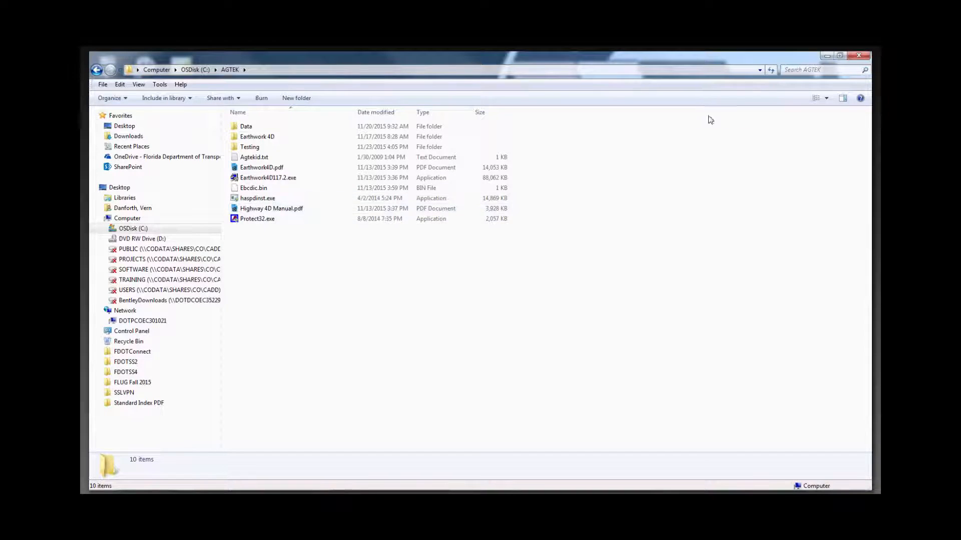
double_click(249, 147)
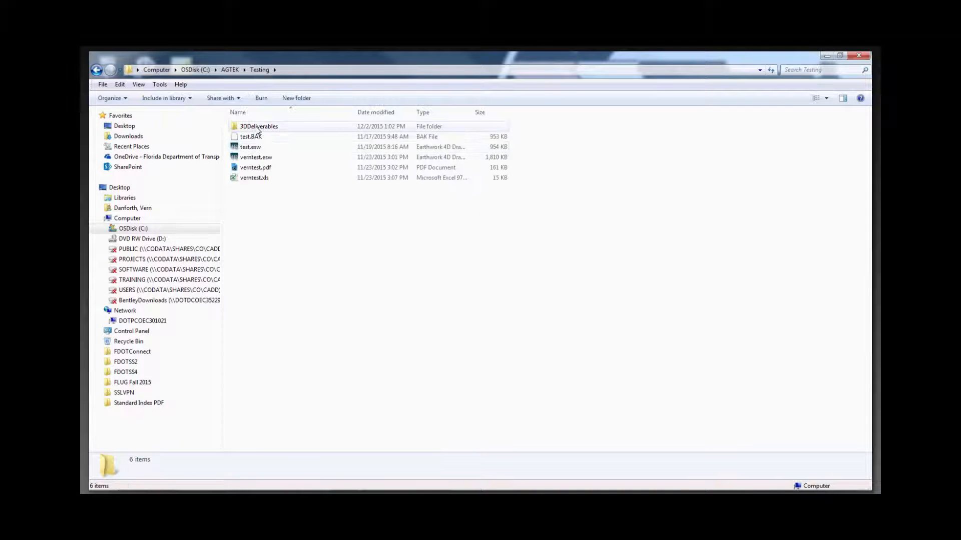
double_click(256, 129)
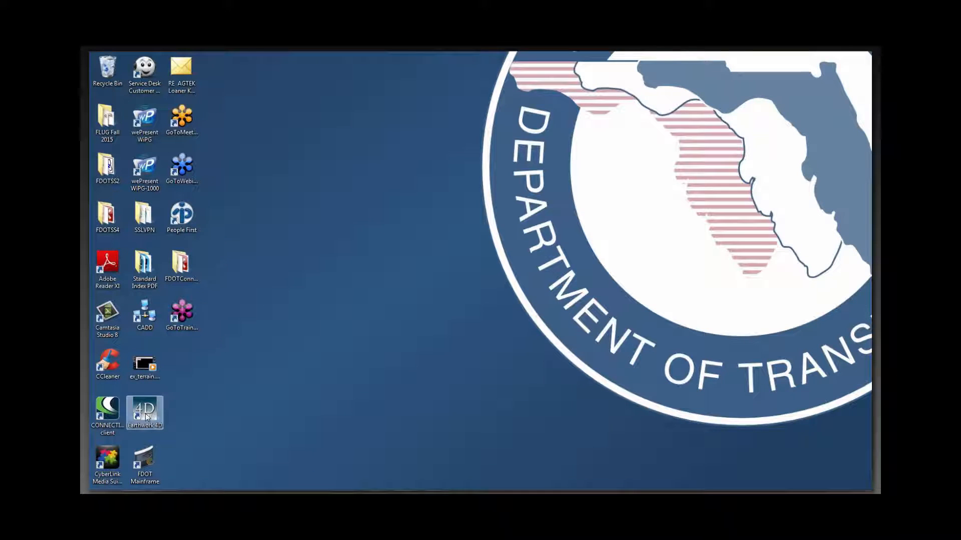
Step: Launch AGTEK Earthwork 4D from the desktop and create a new job SR61.esw with job name SR61 and units in feet
double_click(147, 413)
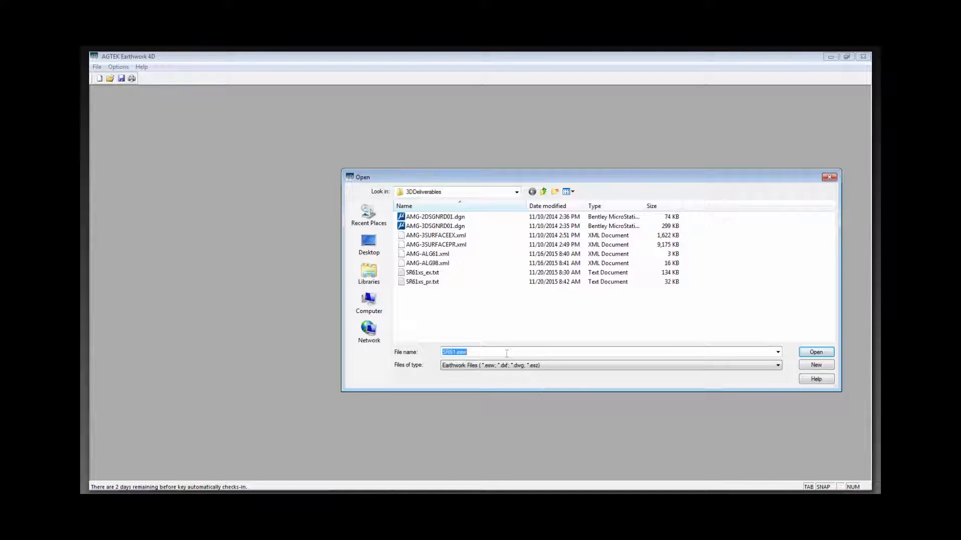
left_click(824, 367)
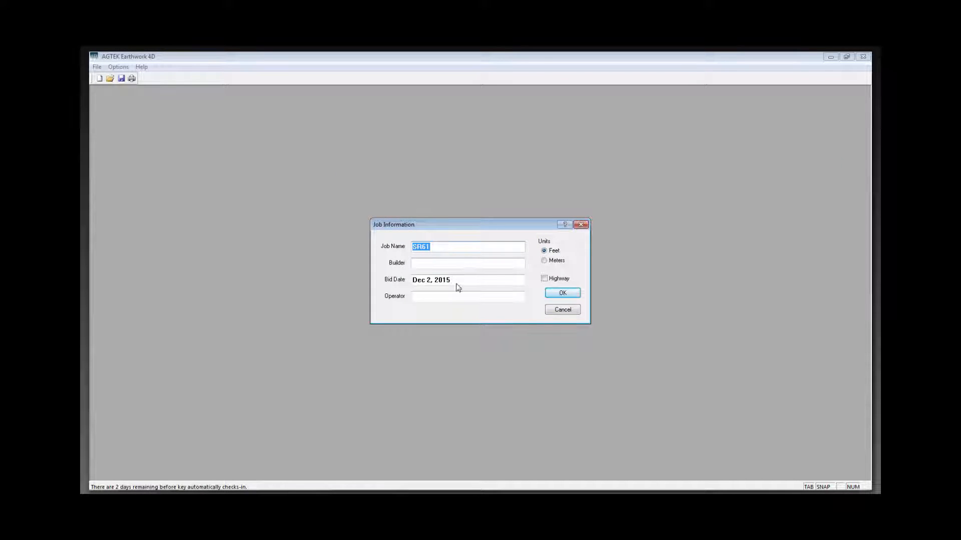
left_click(563, 294)
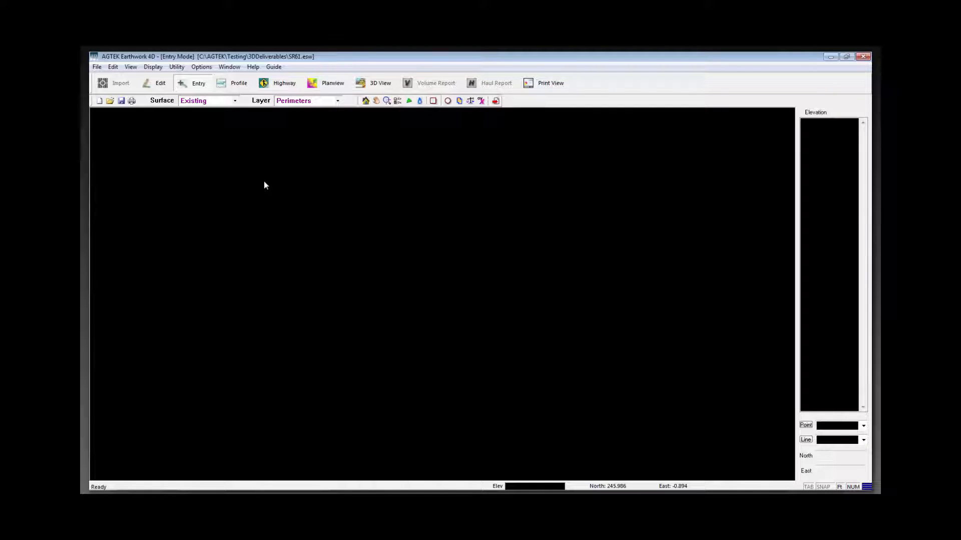
Step: Import the SR61 alignment from AMG-ALG61.xml and highlight its segments at stations 705+70.26 and 713+24.50
left_click(96, 67)
left_click(118, 100)
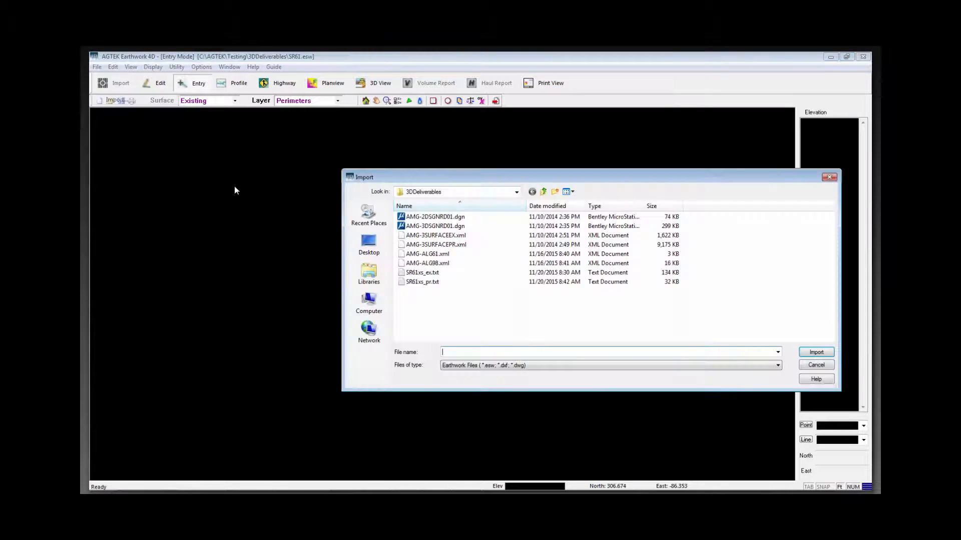
left_click(424, 254)
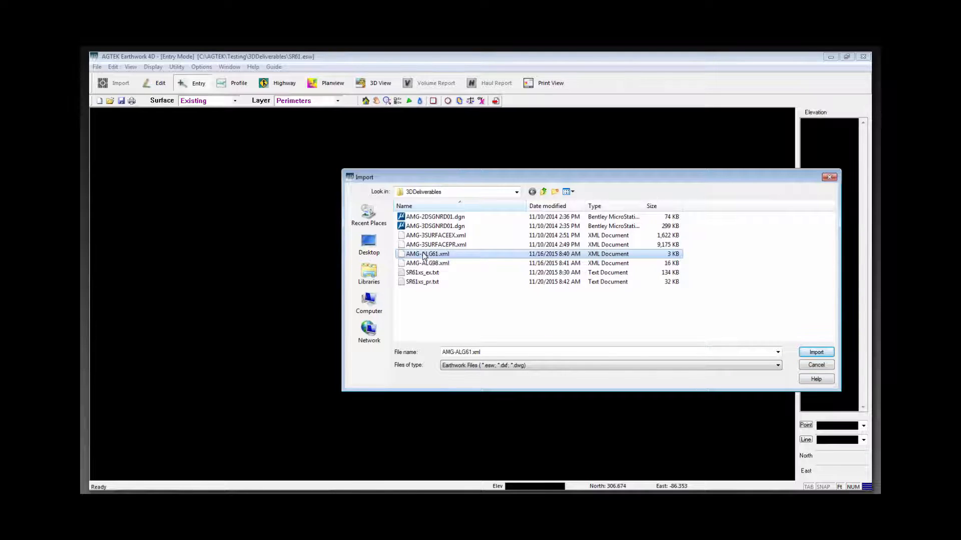
left_click(817, 351)
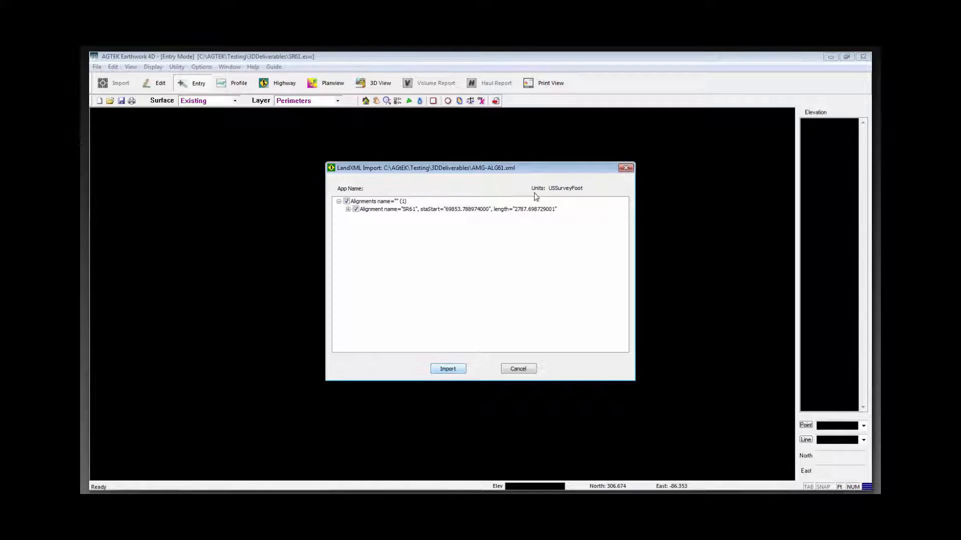
left_click(448, 370)
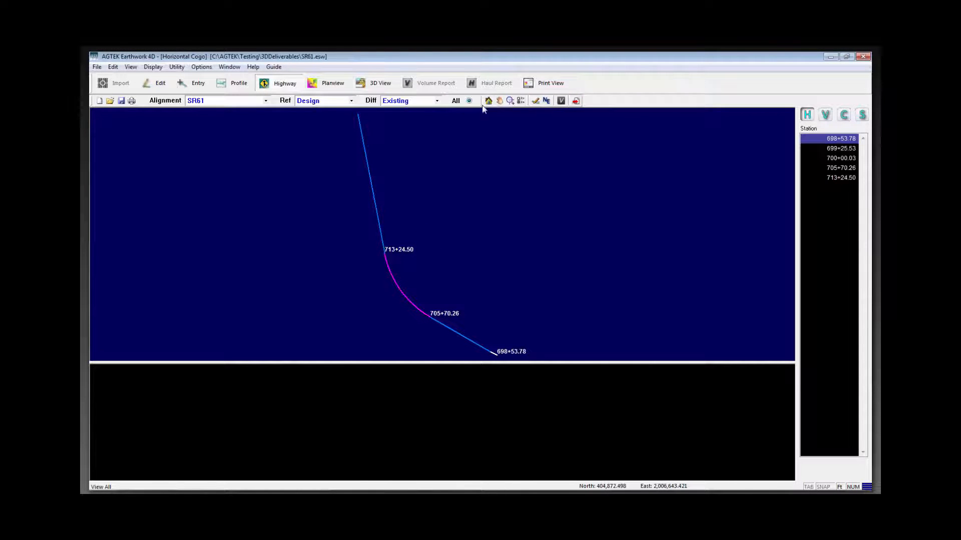
left_click(832, 169)
left_click(834, 179)
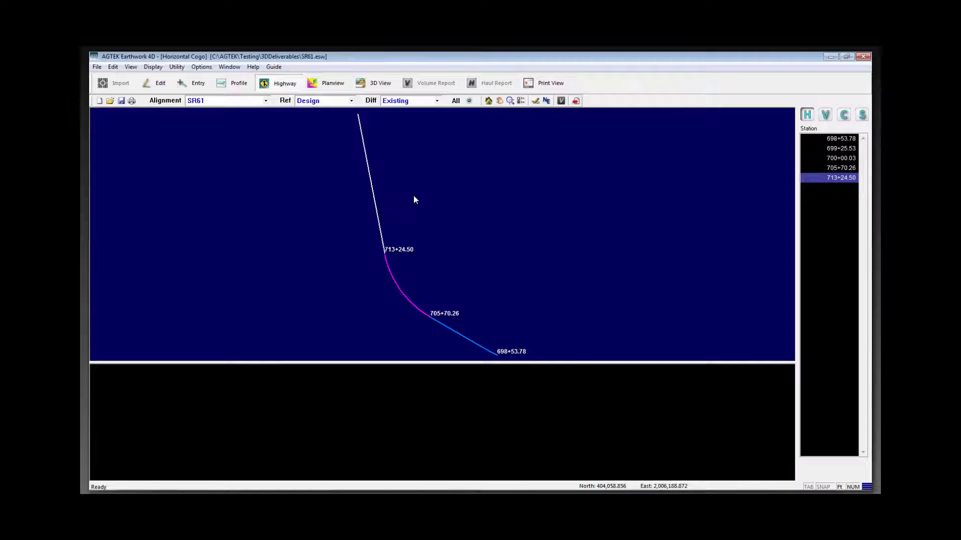
Step: Import the GDTMRD01 surface from the LandXML file AMG-3SURFACEEX.xml
left_click(97, 67)
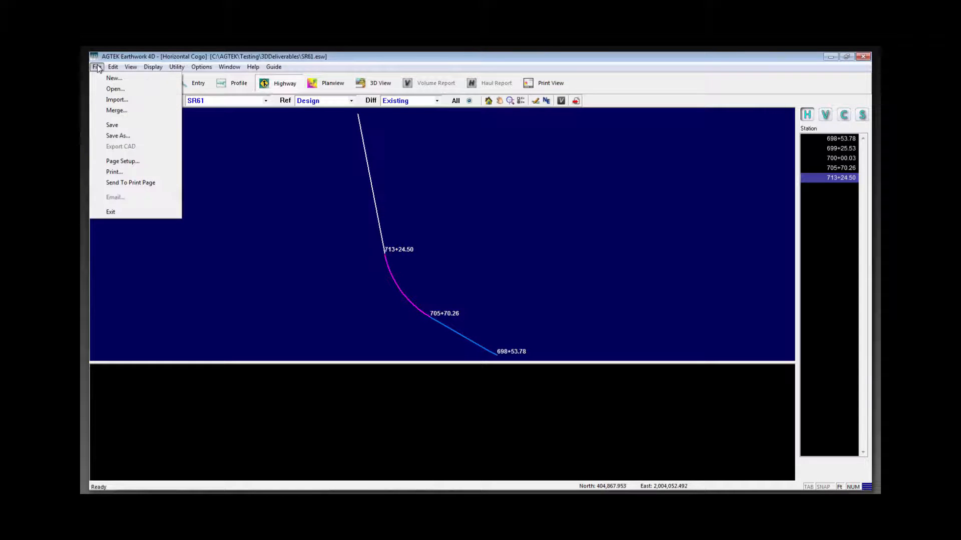
left_click(116, 100)
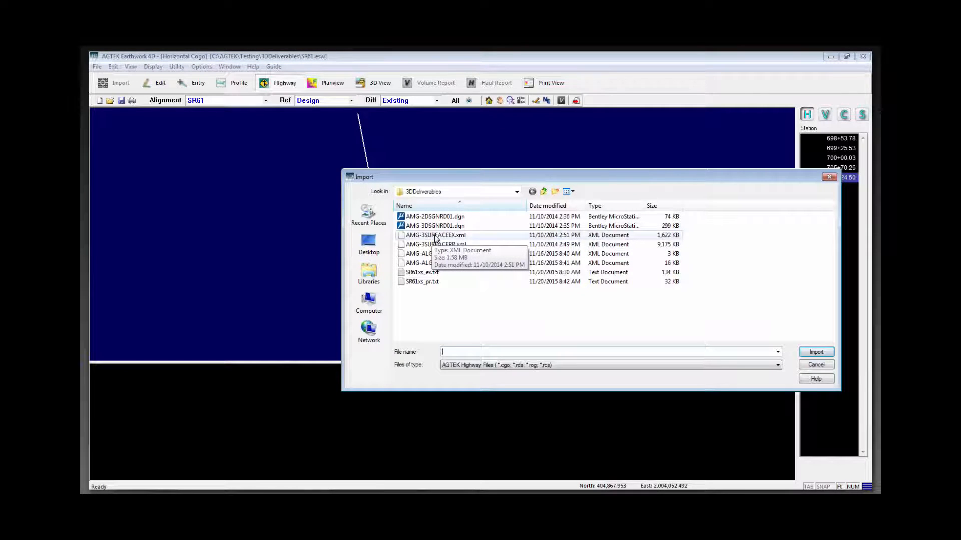
left_click(435, 236)
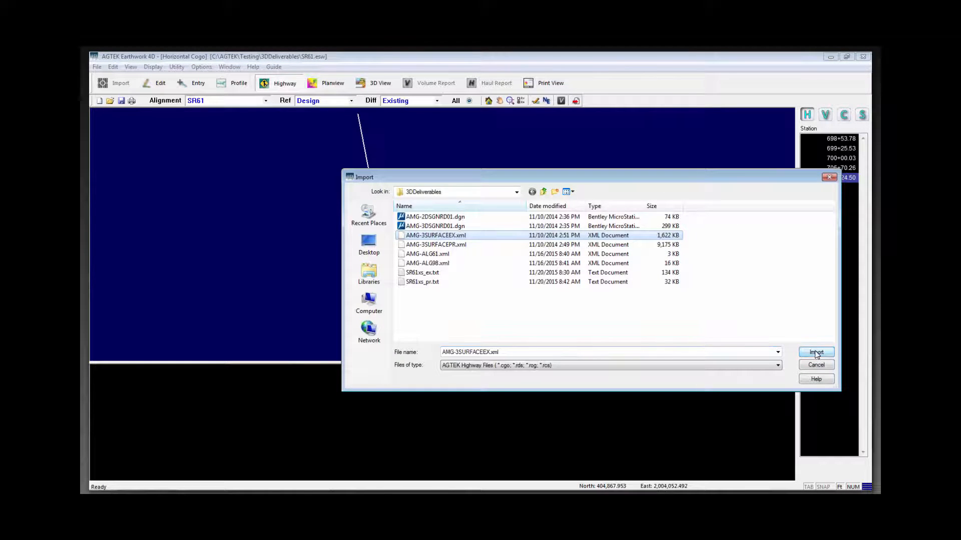
left_click(815, 352)
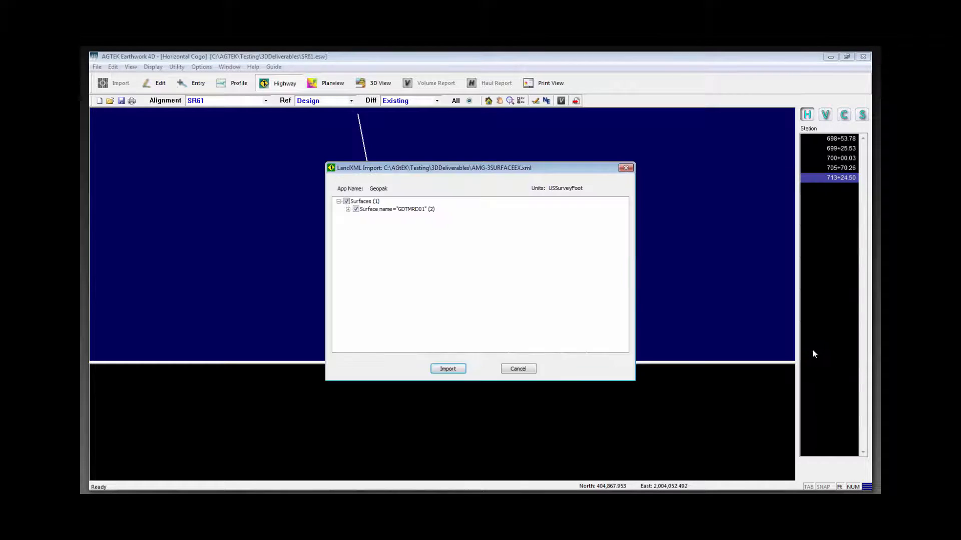
left_click(448, 368)
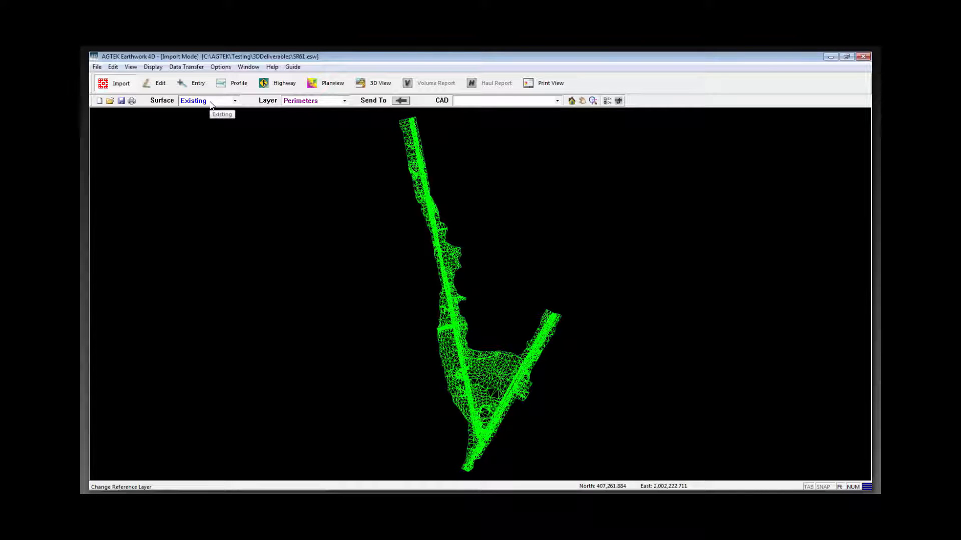
Step: Send the CAD layer GDTMRD01: Boundaries to the Perimeters layer of the Existing surface
left_click(234, 102)
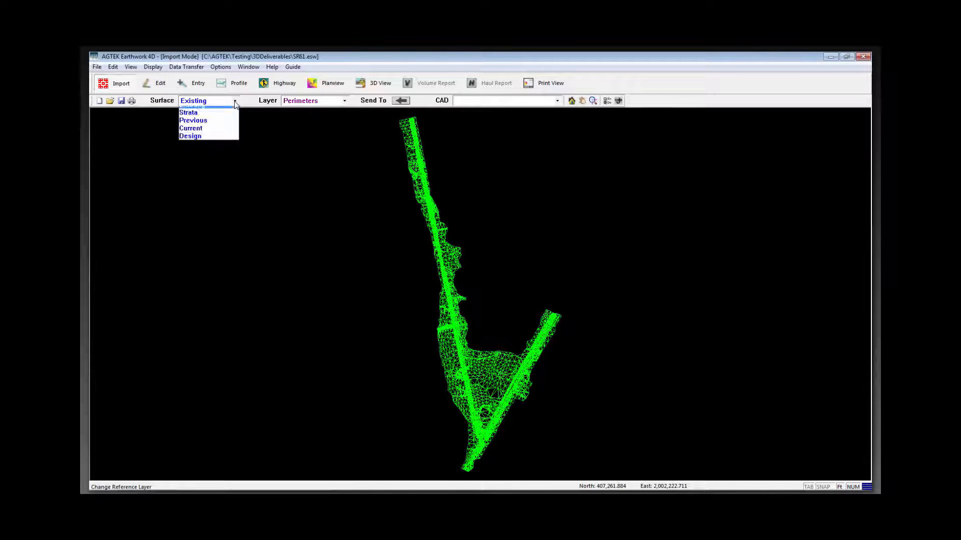
left_click(235, 101)
left_click(235, 102)
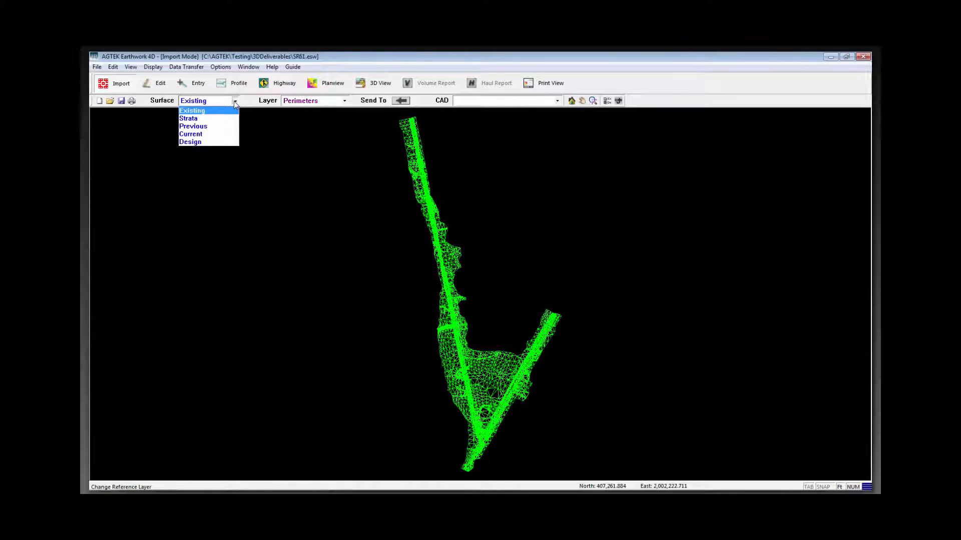
left_click(242, 109)
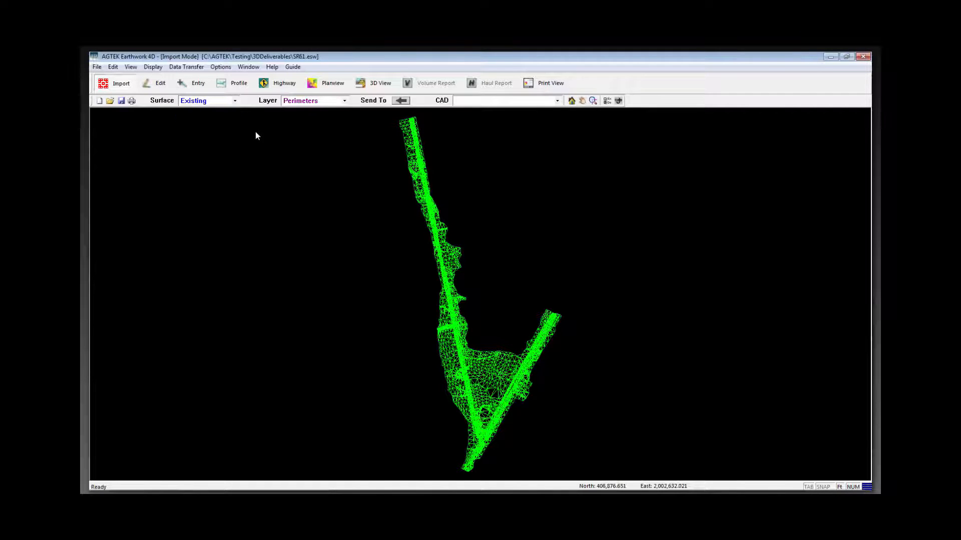
left_click(344, 101)
left_click(344, 101)
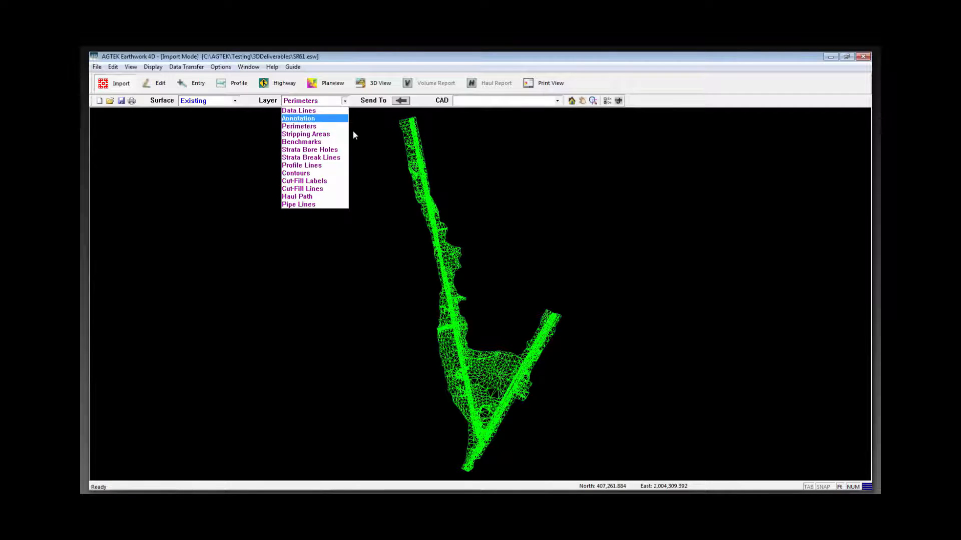
left_click(306, 127)
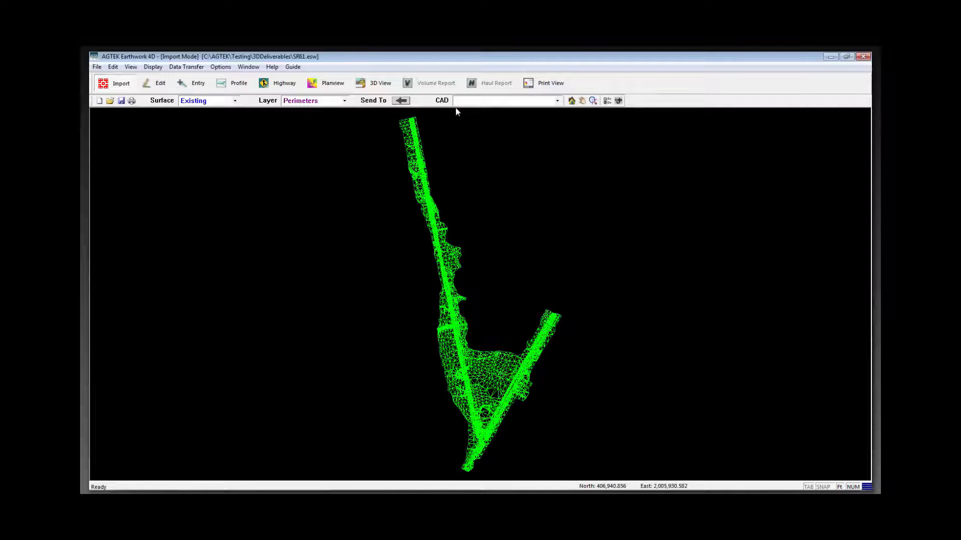
left_click(556, 101)
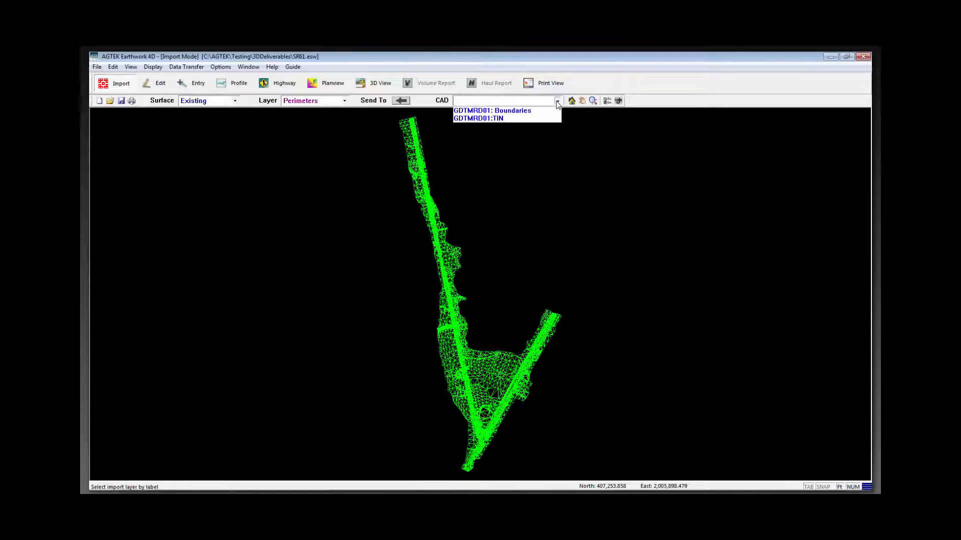
left_click(515, 112)
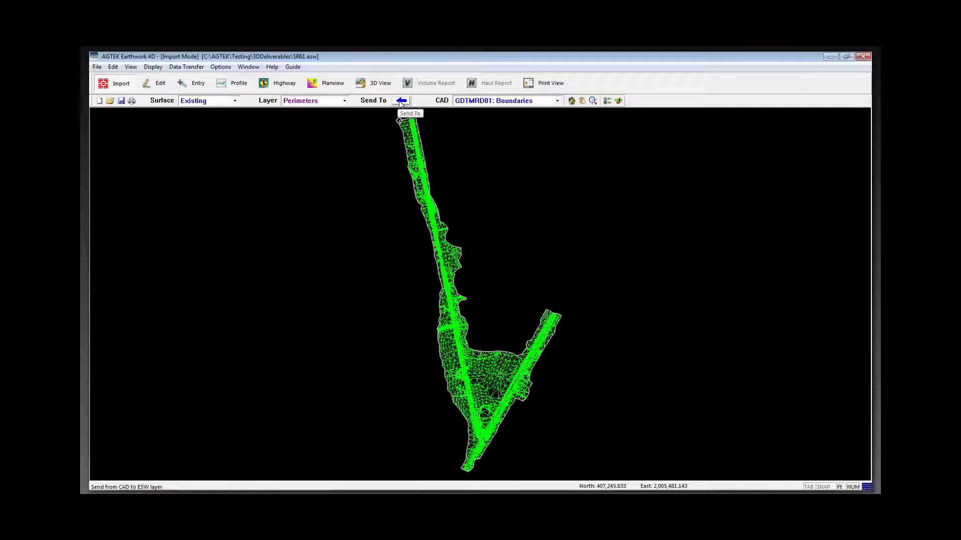
left_click(401, 101)
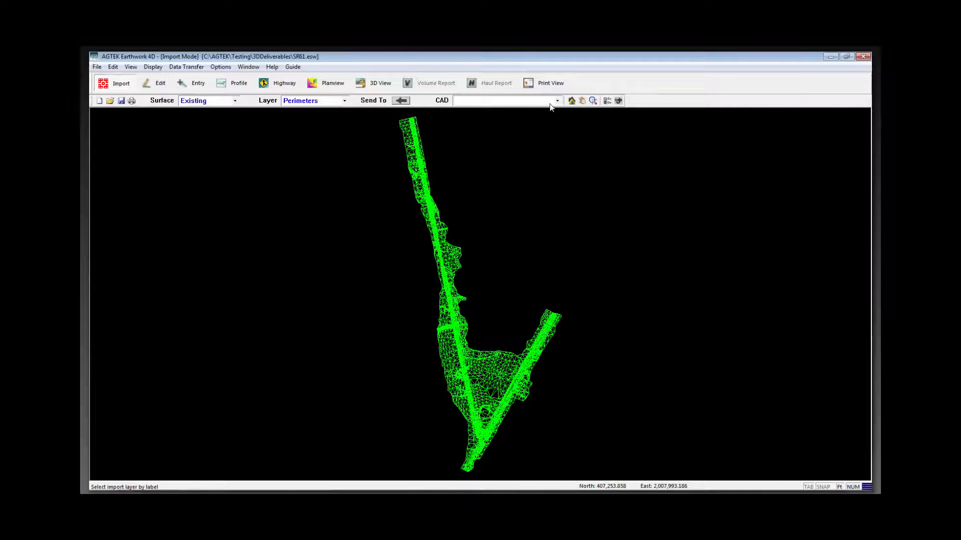
Step: Send the CAD layer GDTMRD01:TIN to the Data Lines layer of the Existing surface at contour interval 1, and check individual contour elevations
left_click(344, 101)
left_click(344, 103)
left_click(345, 102)
left_click(310, 111)
left_click(558, 102)
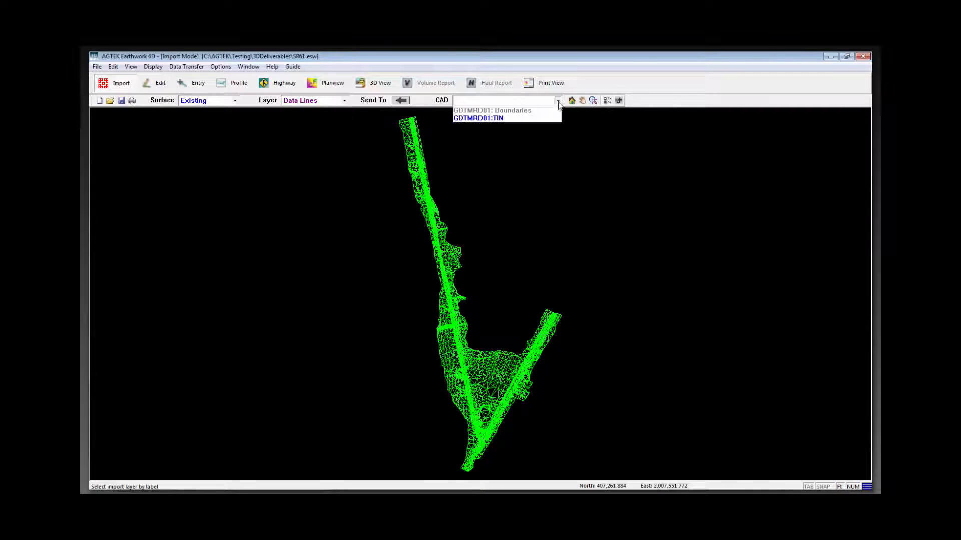
left_click(493, 118)
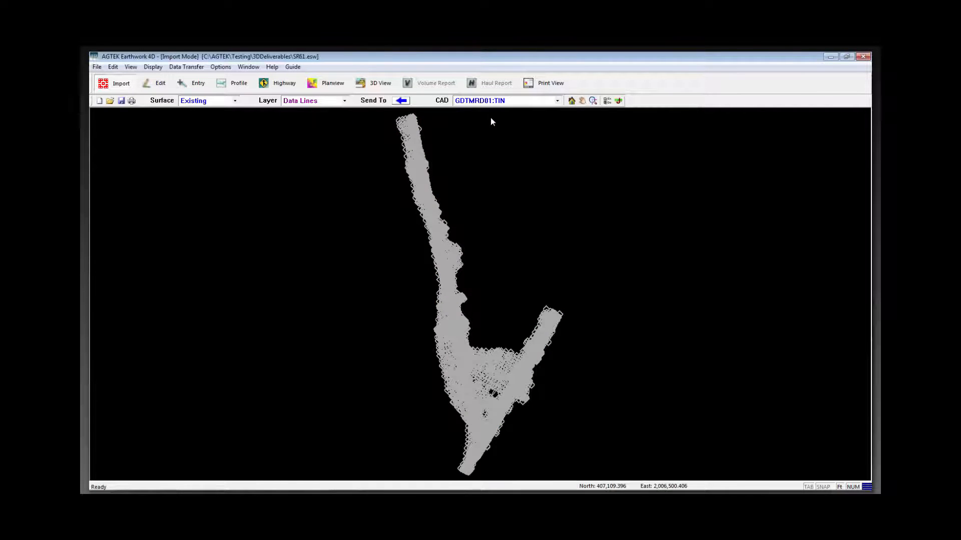
left_click(399, 100)
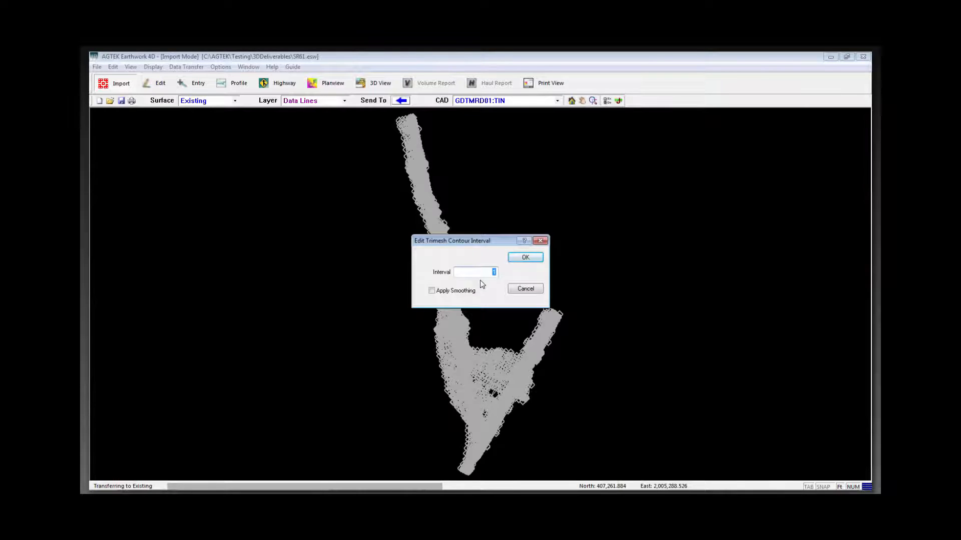
left_click(529, 259)
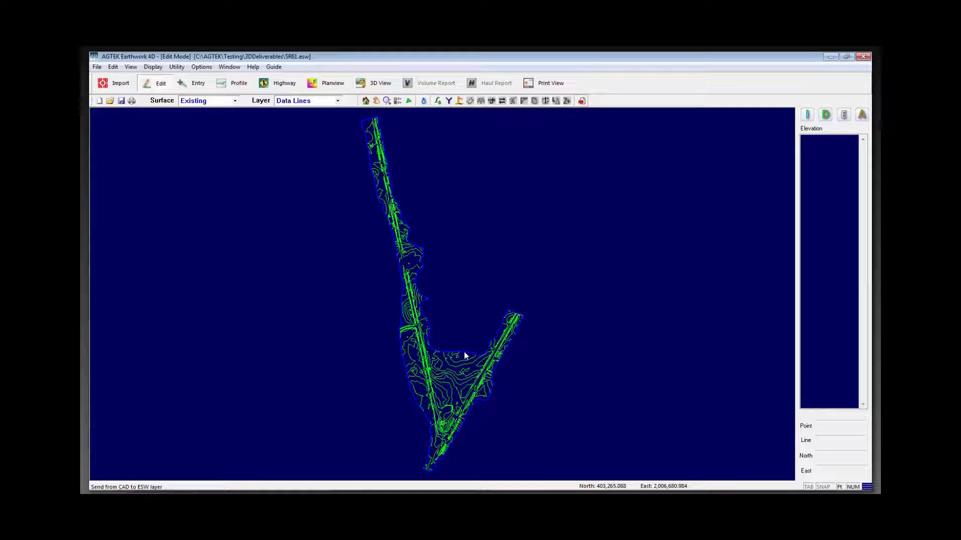
left_click(436, 353)
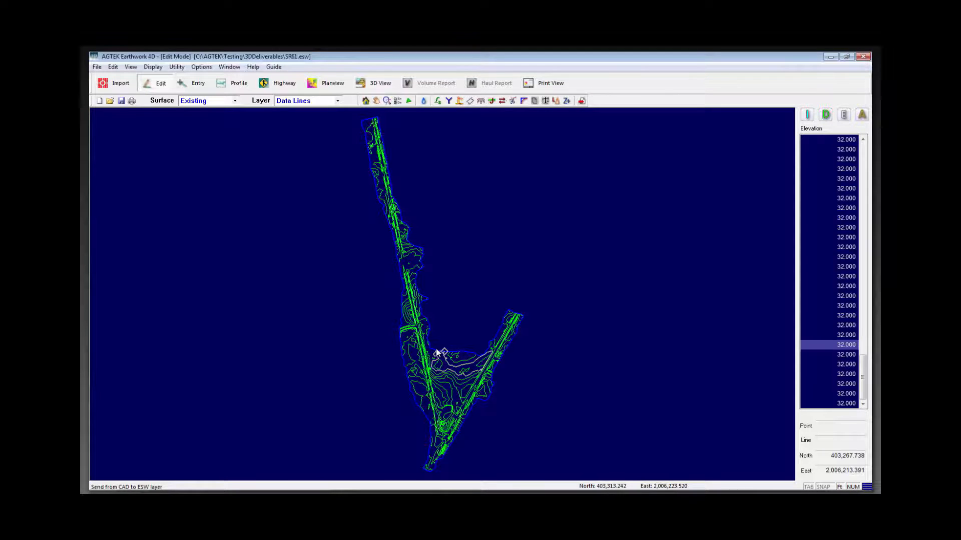
left_click(453, 386)
left_click(448, 392)
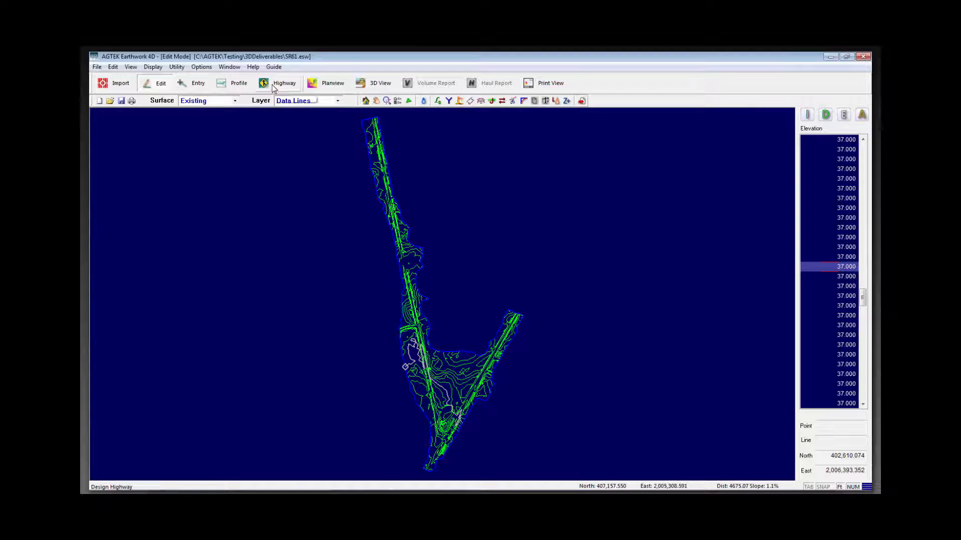
Step: Import the DTM_FINAL surface from the LandXML file AMG-3SURFACEPR.xml
left_click(97, 67)
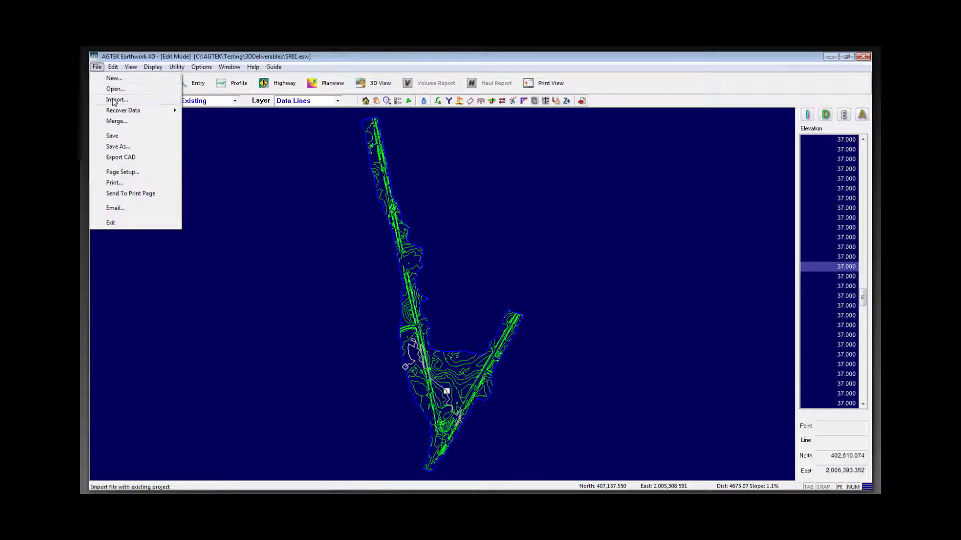
left_click(114, 100)
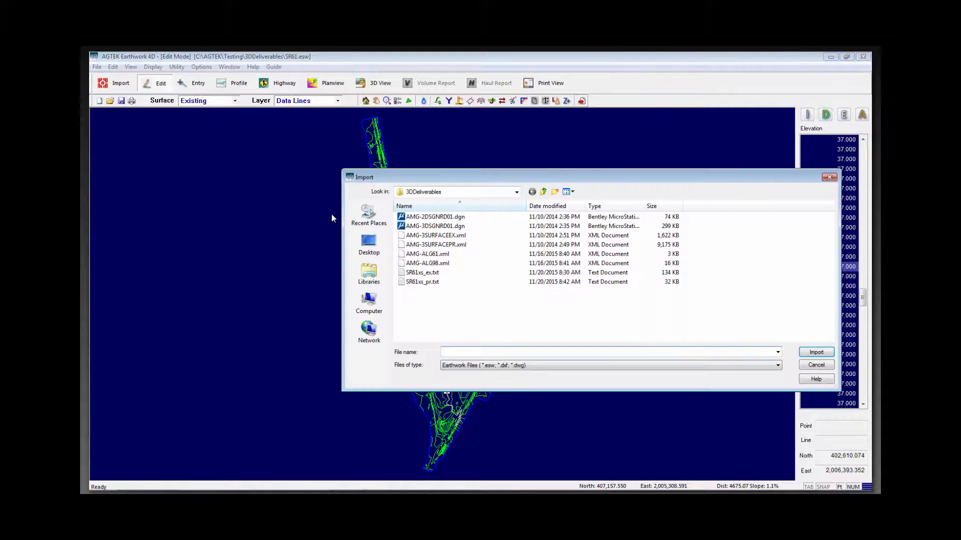
left_click(437, 247)
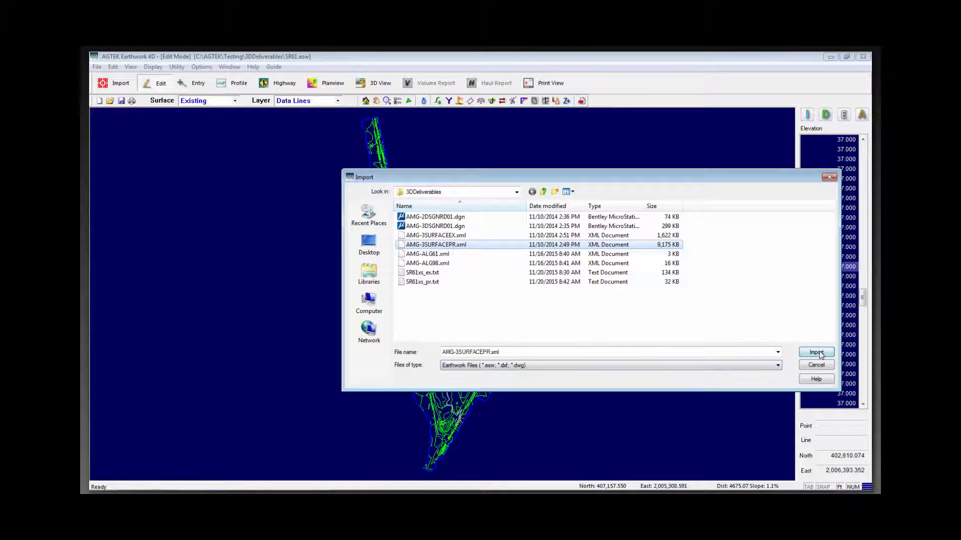
left_click(817, 353)
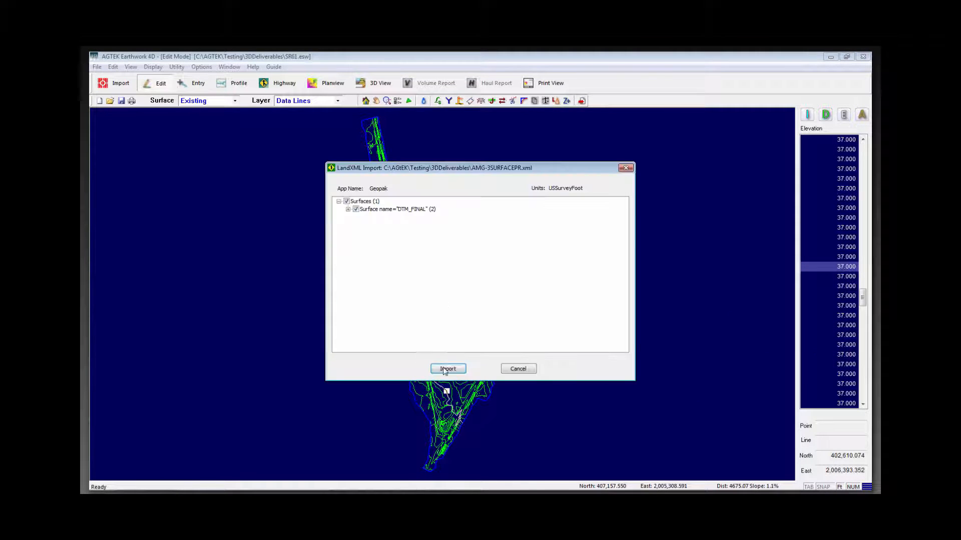
left_click(447, 370)
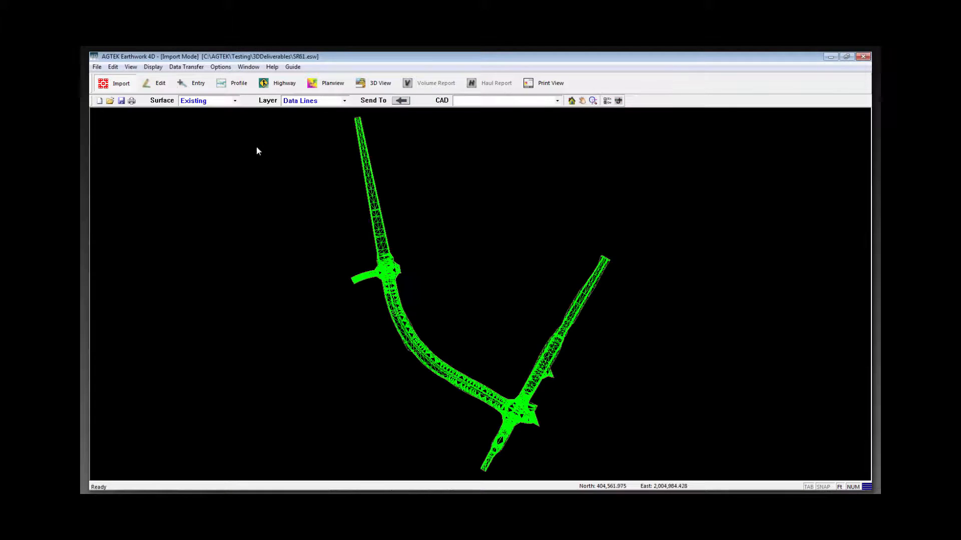
Step: Send the CAD layer DTM_FINAL: Boundaries to the Perimeters layer of the Design surface
left_click(235, 102)
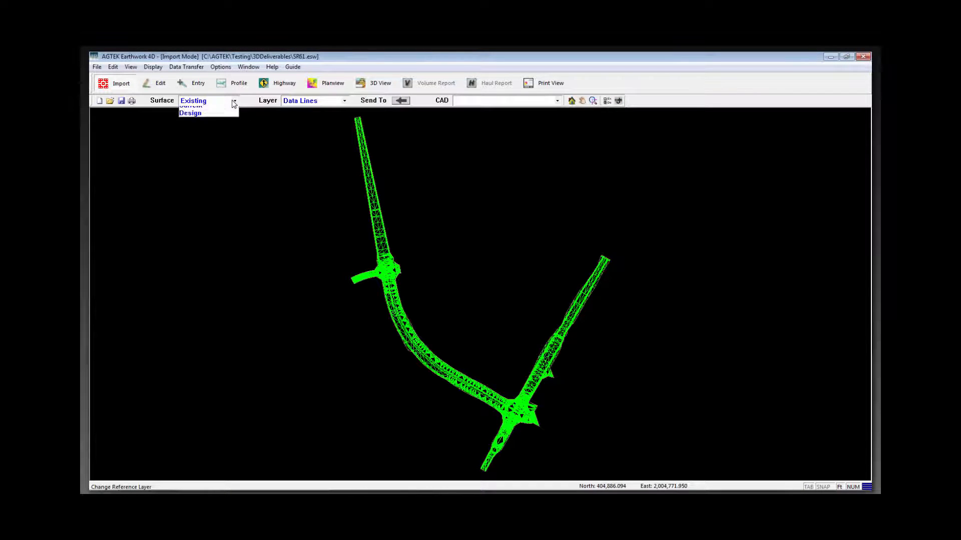
left_click(194, 142)
left_click(344, 101)
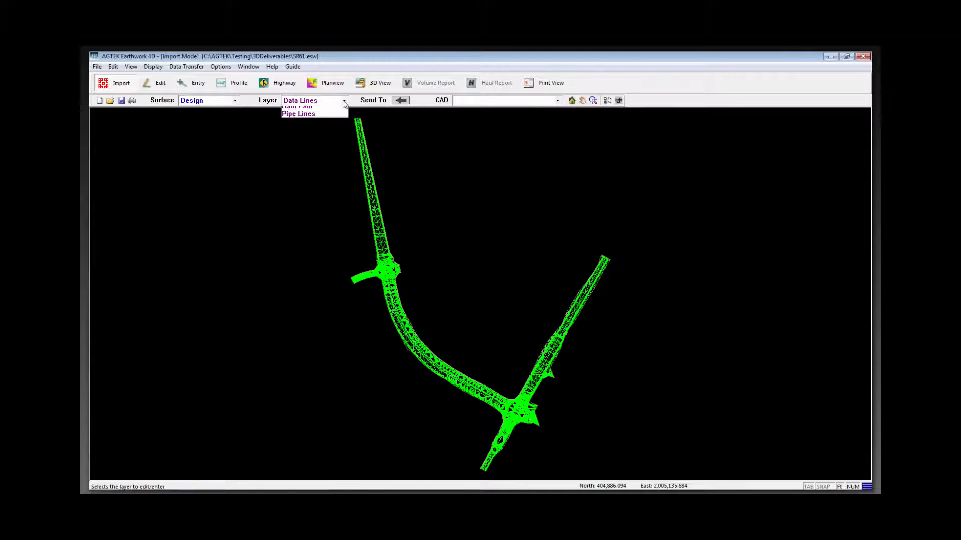
left_click(343, 101)
left_click(343, 101)
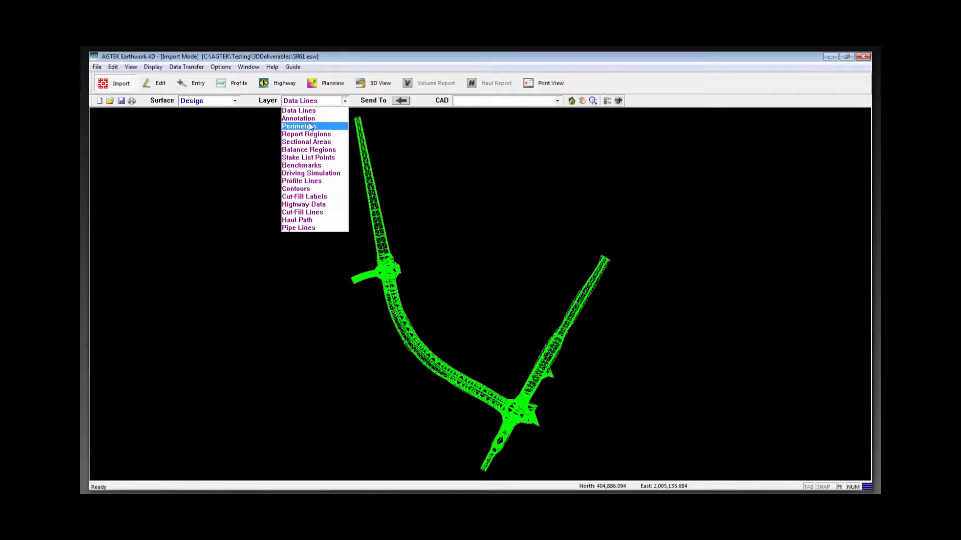
left_click(303, 122)
left_click(559, 102)
left_click(559, 102)
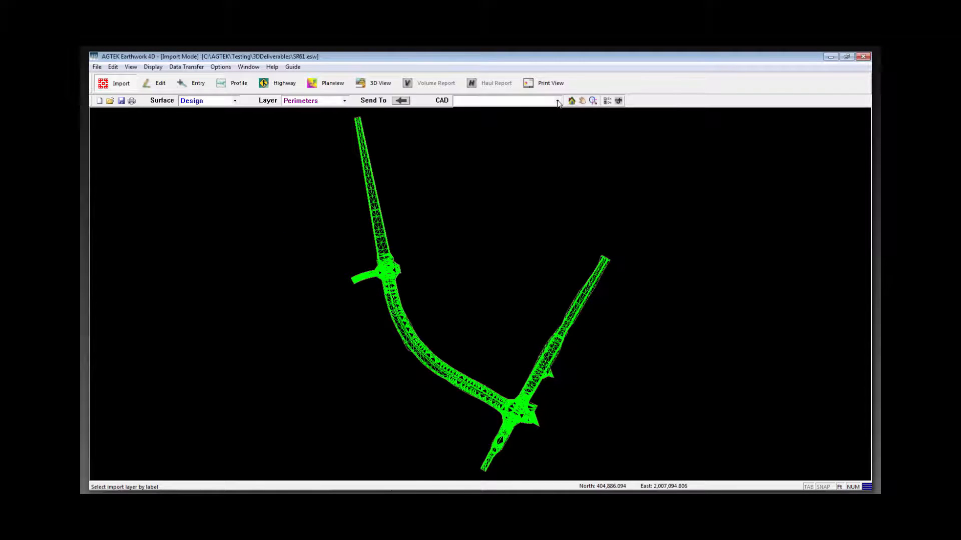
left_click(559, 102)
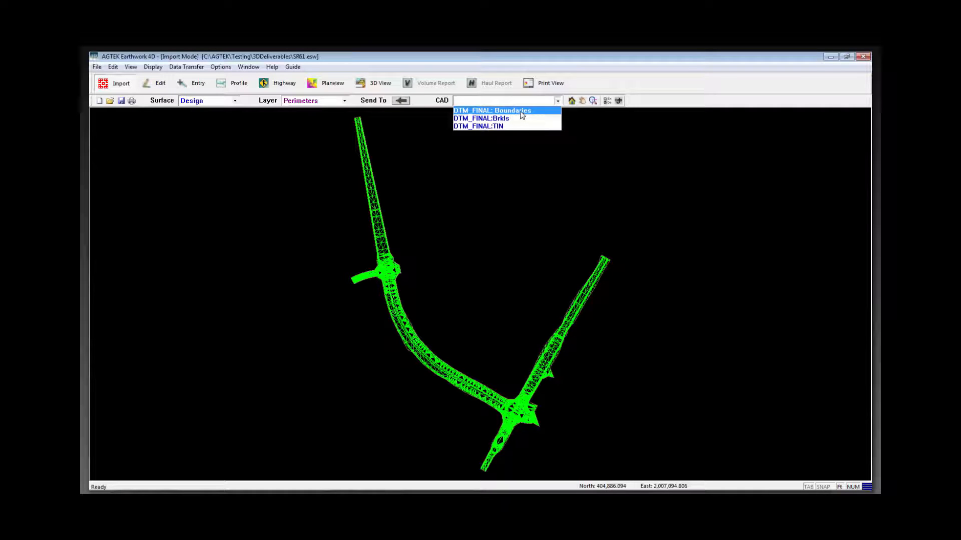
left_click(521, 111)
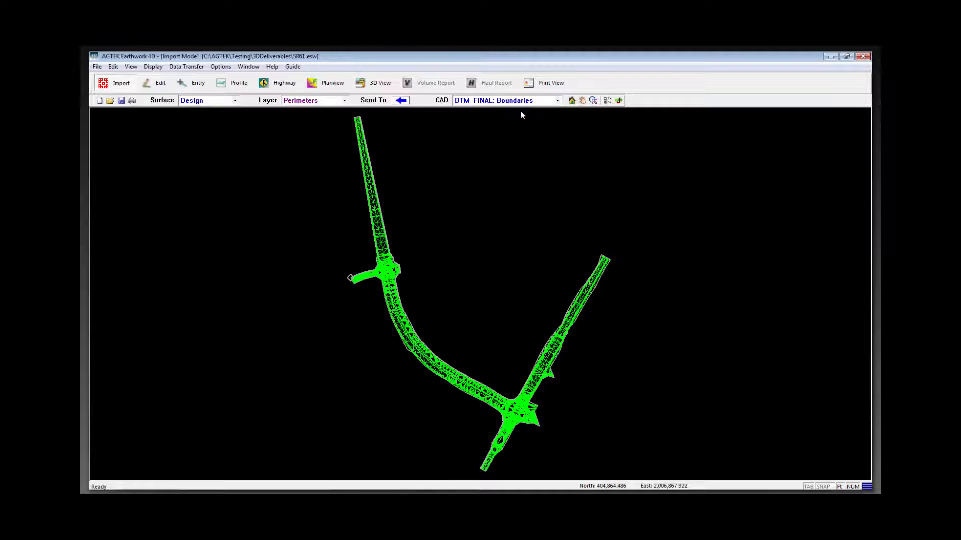
left_click(401, 101)
Step: Send the CAD layer DTM_FINAL:Brkls to the Data Lines layer of the Design surface
left_click(312, 101)
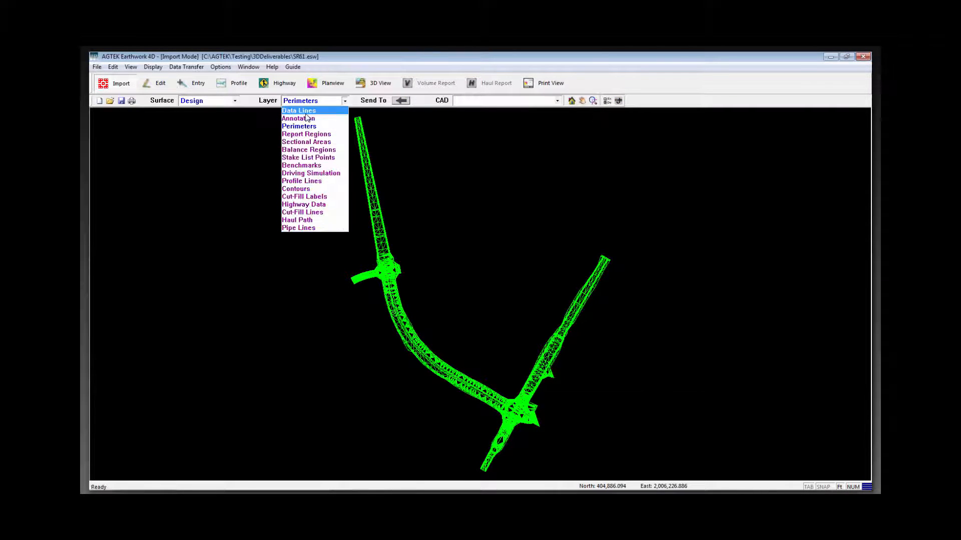
left_click(306, 114)
left_click(502, 102)
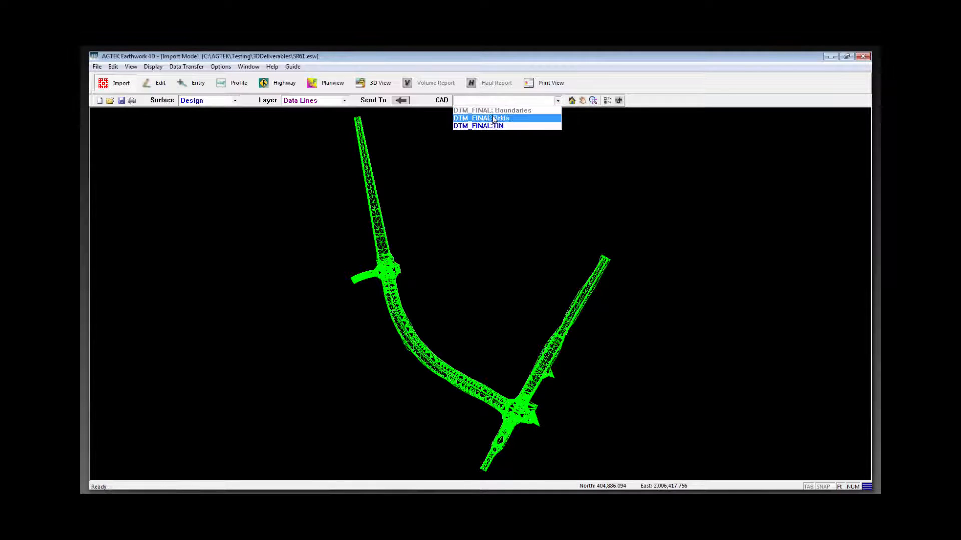
left_click(491, 117)
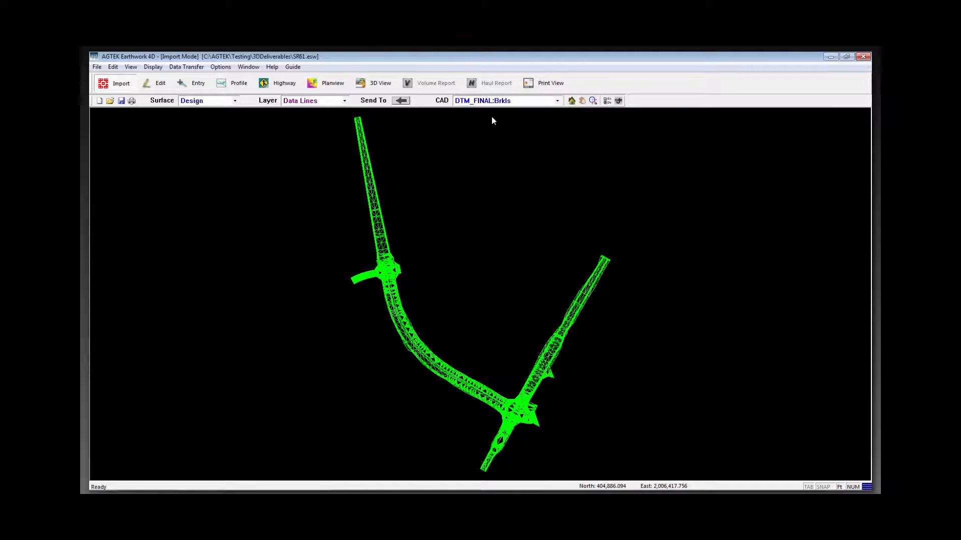
left_click(401, 101)
Step: Send DTM_FINAL:TIN to the Data Lines layer of the Design surface at contour interval .25, and check a contour's elevation near the upper intersection
left_click(322, 101)
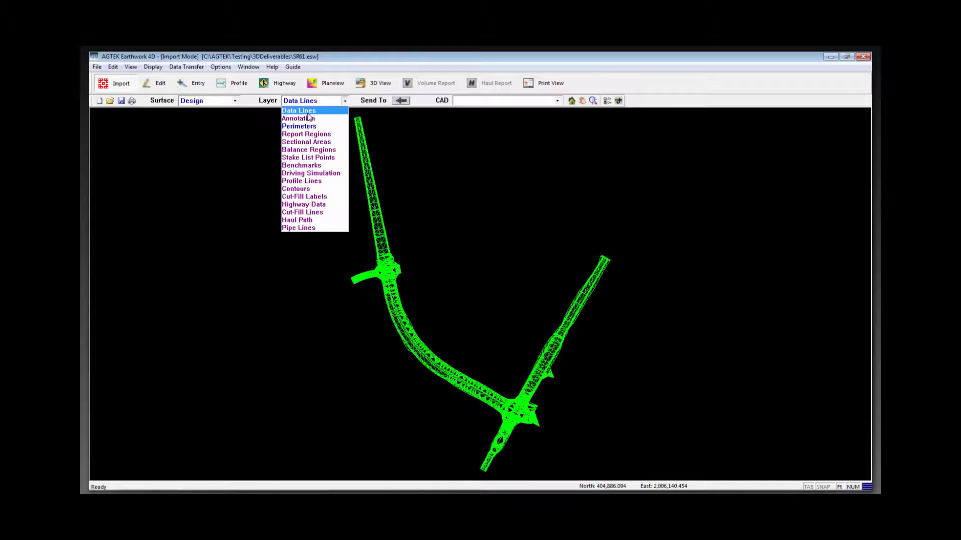
left_click(307, 112)
left_click(502, 100)
left_click(485, 126)
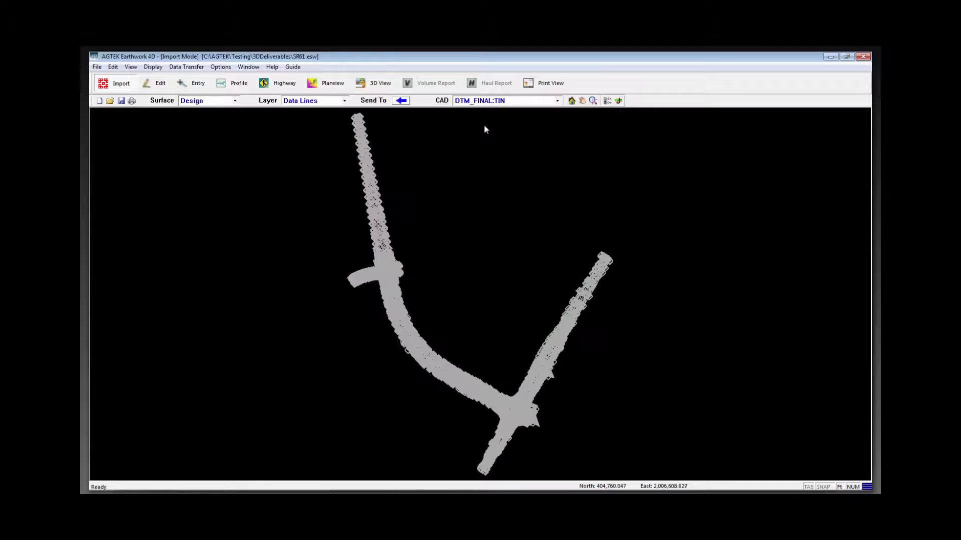
left_click(402, 100)
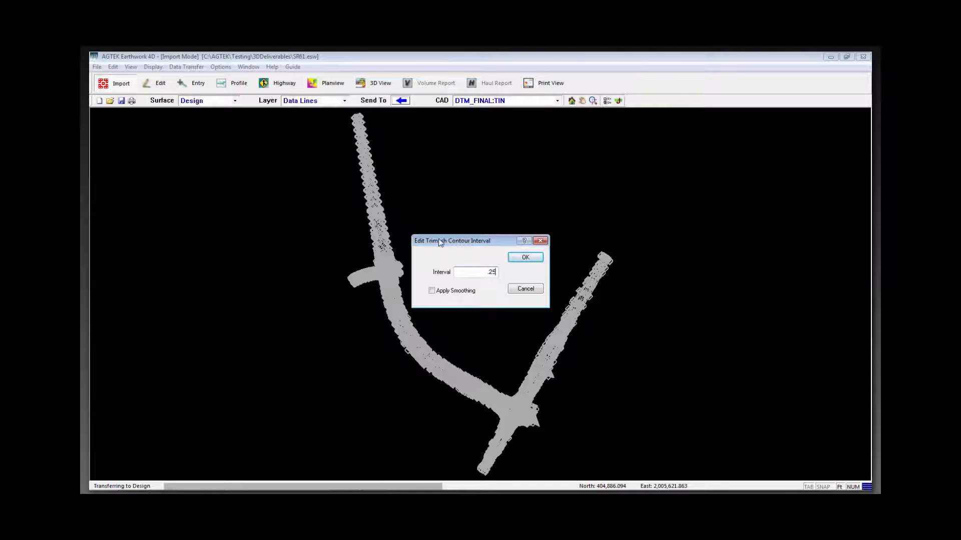
left_click(525, 257)
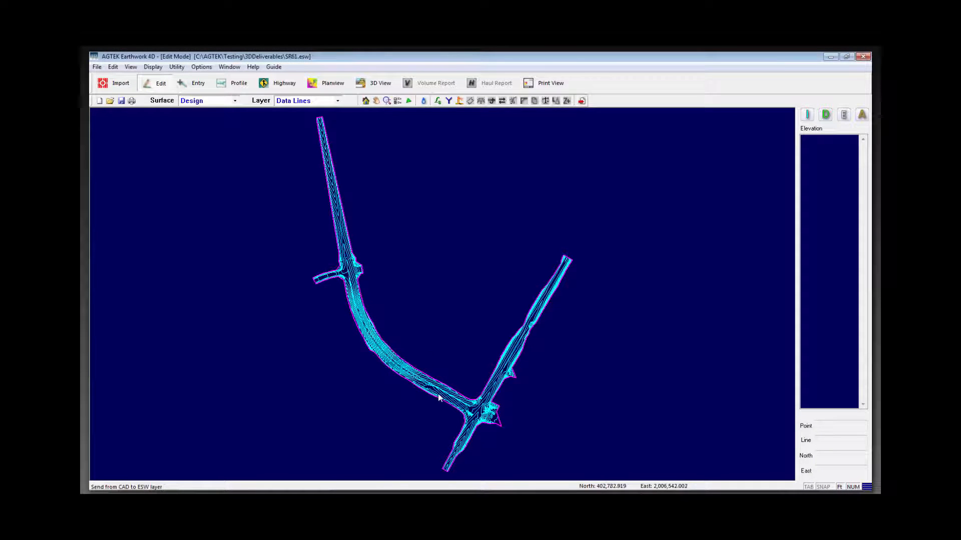
scroll(434, 390, "up", 5)
scroll(429, 356, "down", 5)
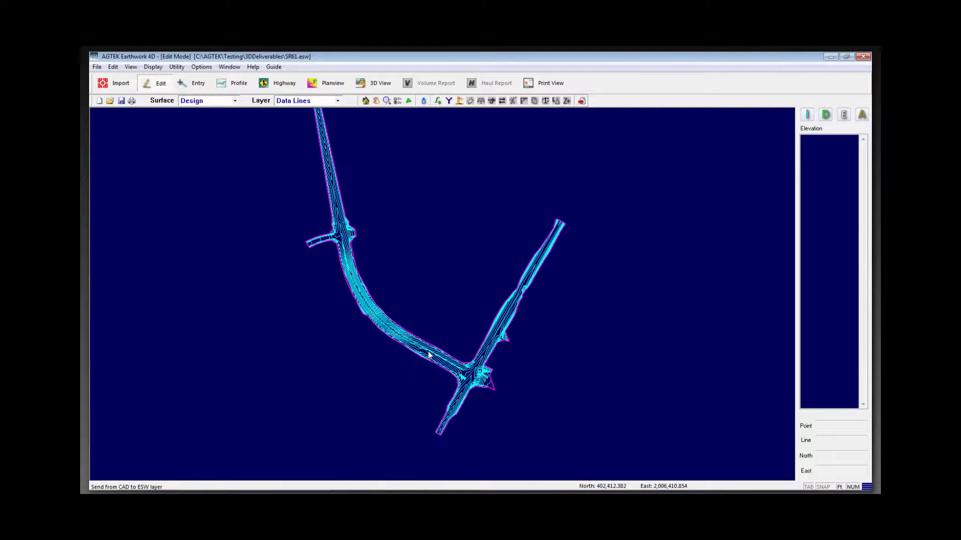
scroll(333, 252, "up", 5)
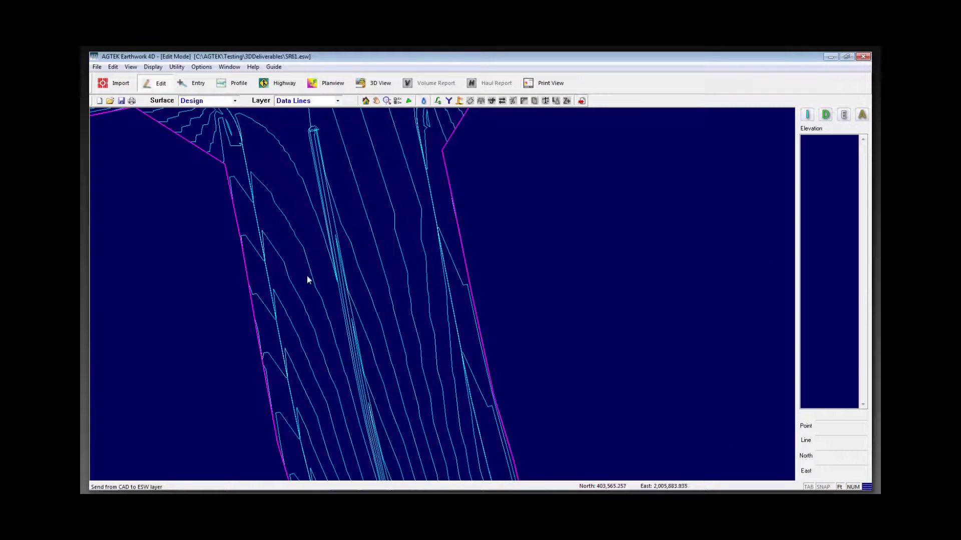
left_click(309, 275)
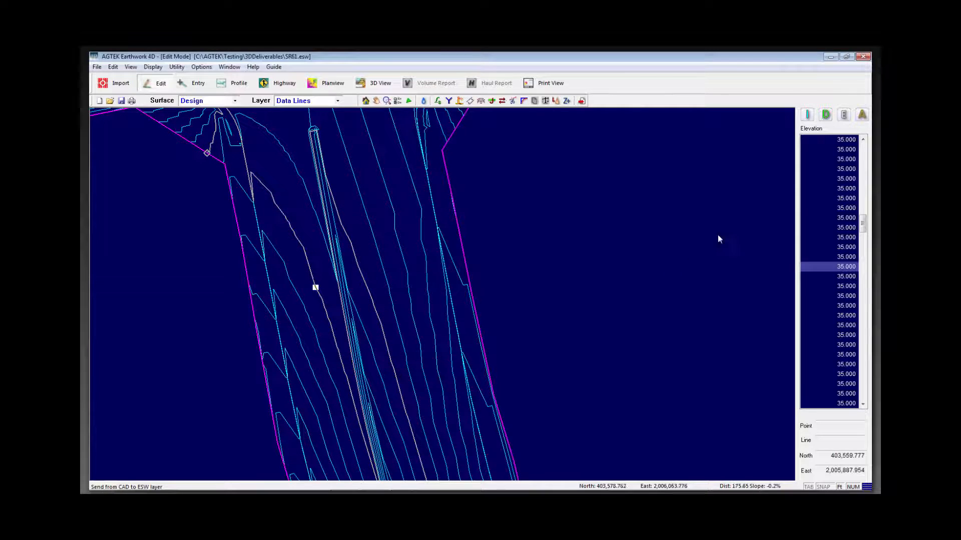
scroll(315, 283, "down", 5)
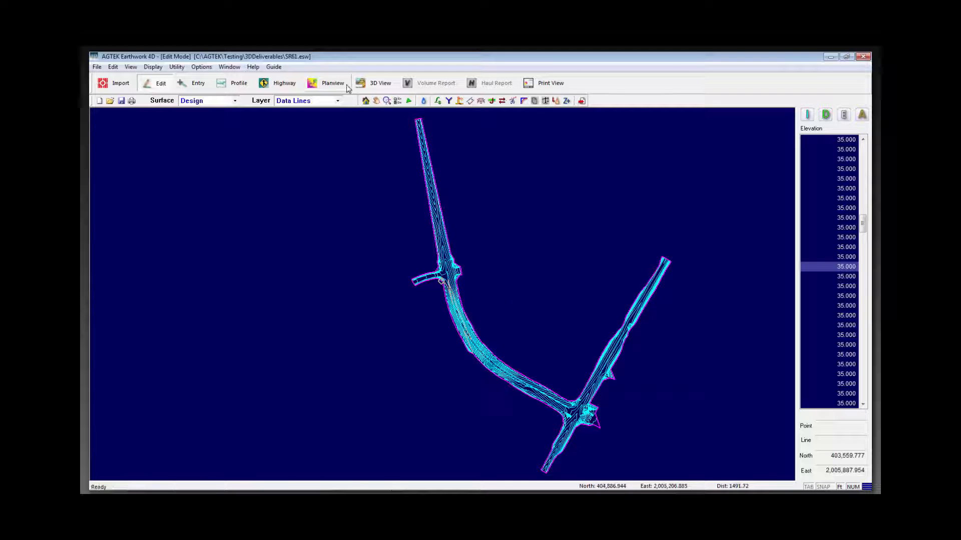
Step: Examine the Design surface against Existing in 3D, moving the vehicle along the roadway, and display the Cut/Fill color legend
left_click(381, 88)
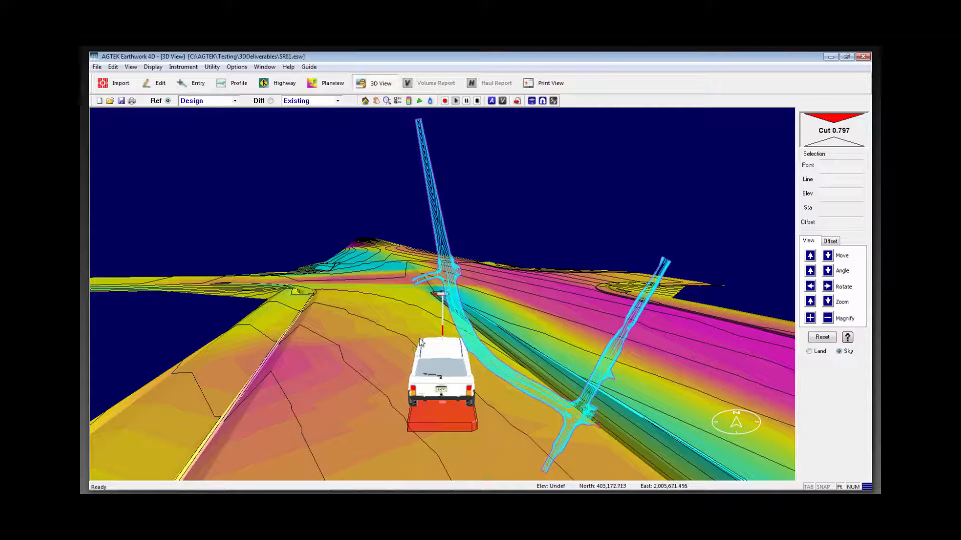
double_click(575, 411)
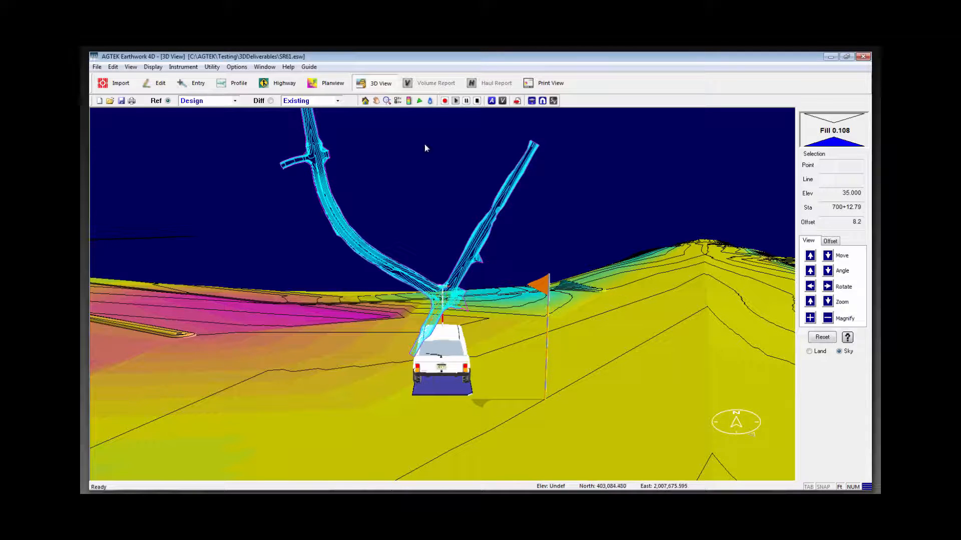
left_click(307, 70)
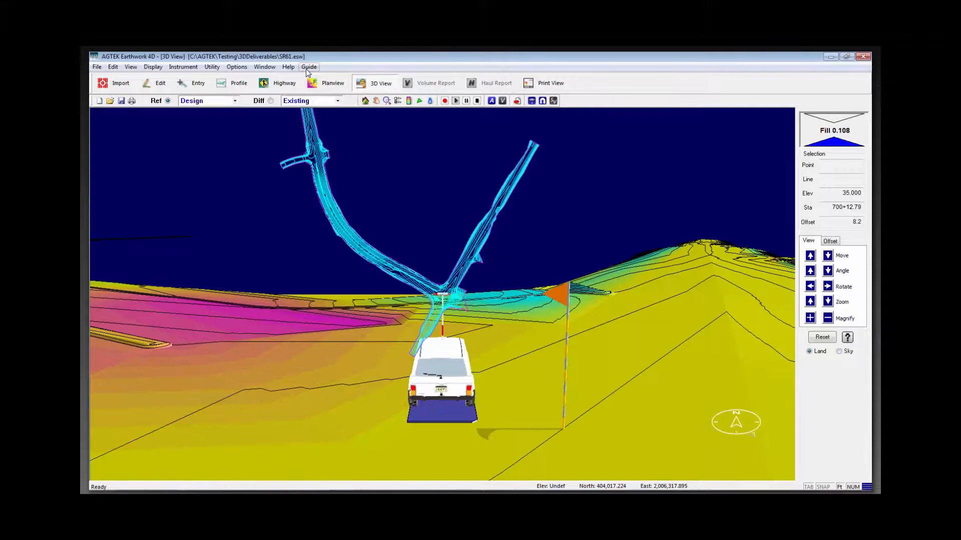
left_click(307, 70)
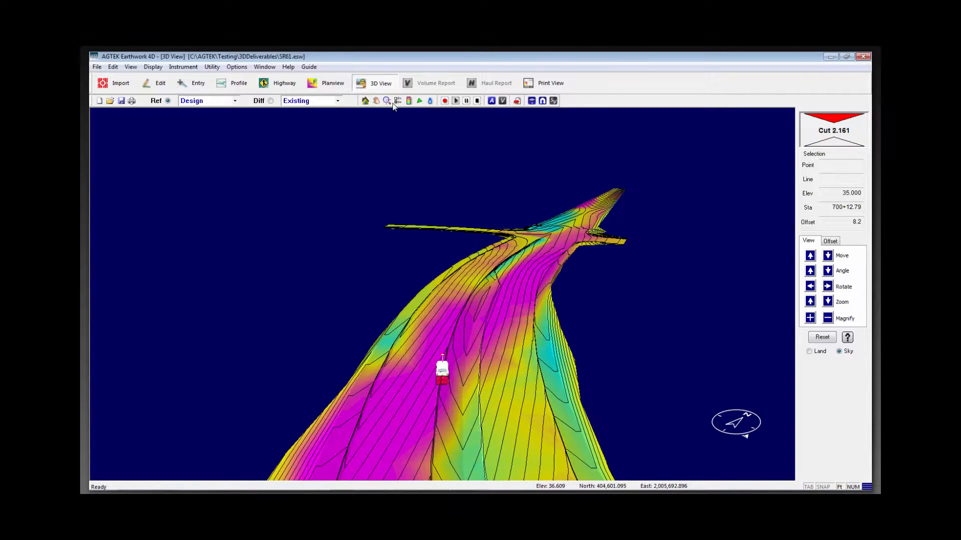
left_click(408, 101)
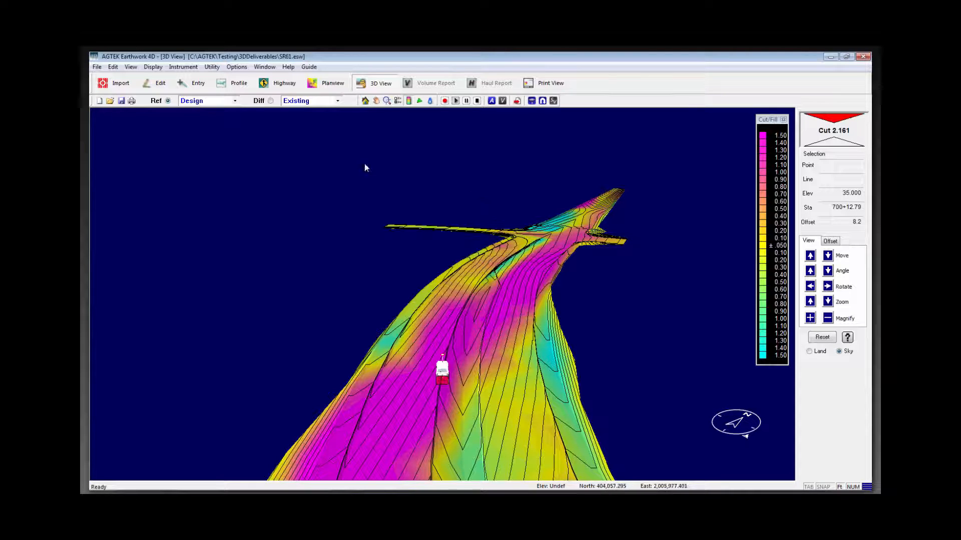
Step: Display the vertical alignment of SR61 in Highway mode to examine its profile and stations
left_click(281, 86)
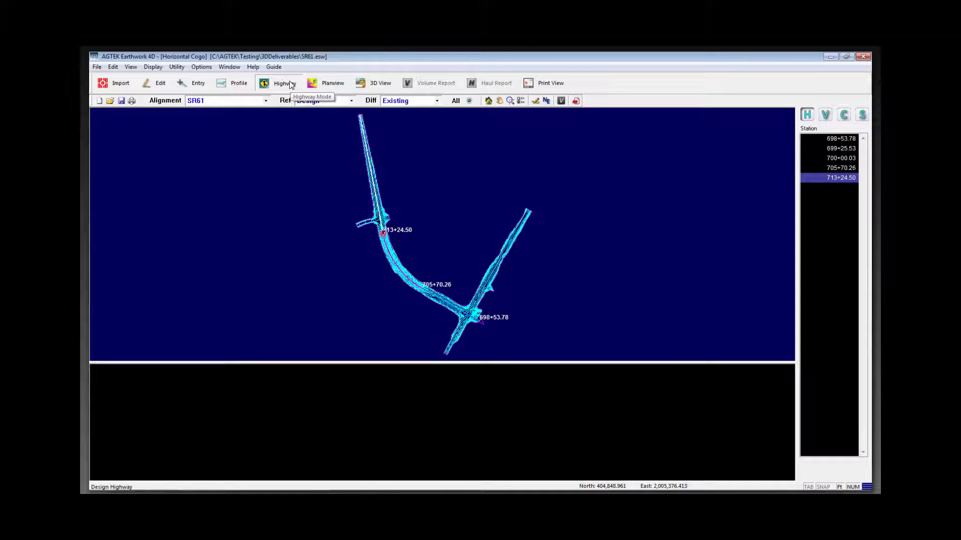
left_click(824, 115)
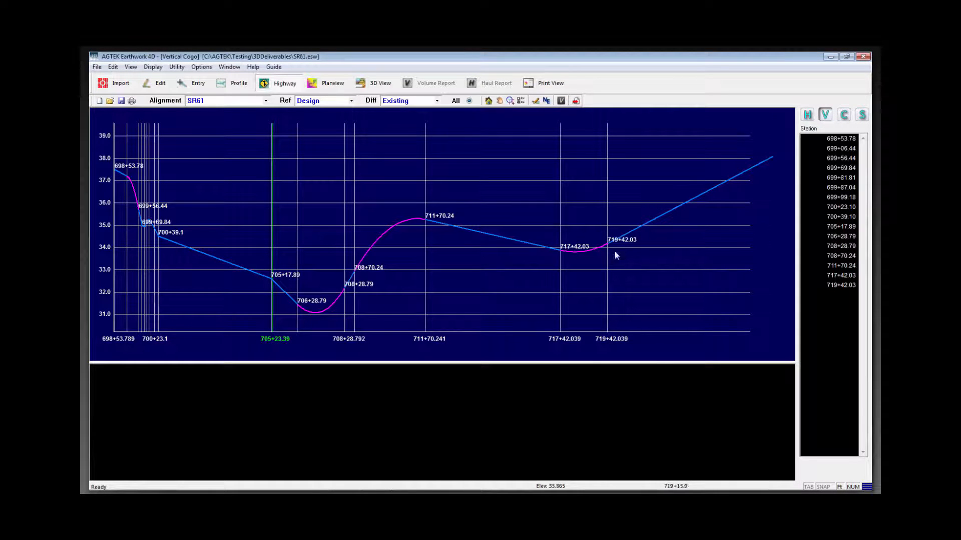
Step: Examine the vertical alignment of SR61 at the stations from 699+69.84 to 700+23.10
left_click(834, 159)
left_click(836, 178)
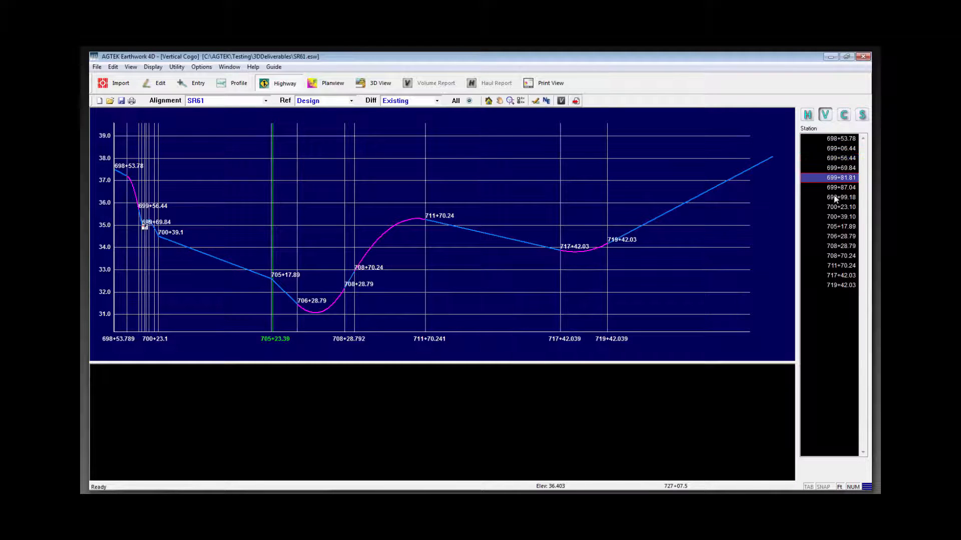
left_click(836, 197)
left_click(839, 207)
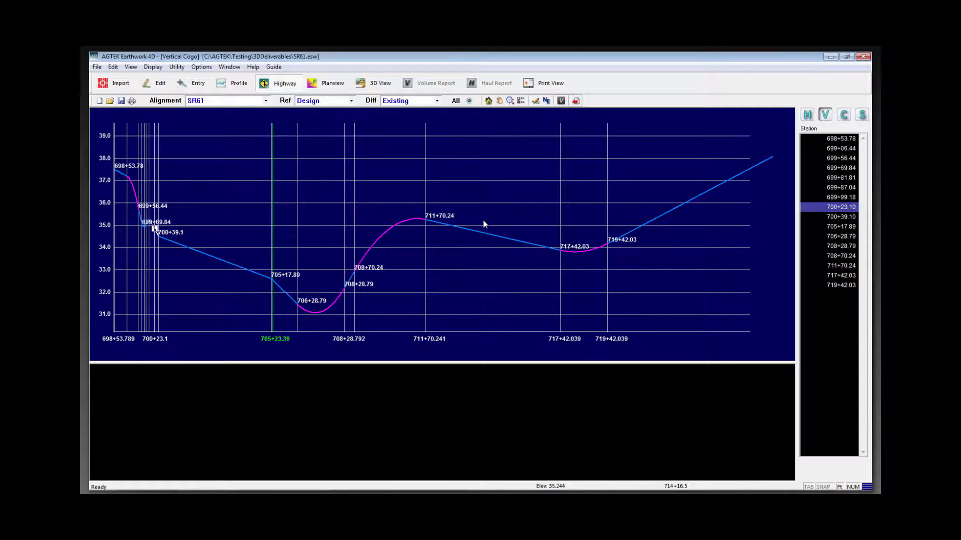
Step: Examine the Highway Surface Modeling options for the SR61 alignment, including its surfaces and station interval
left_click(863, 116)
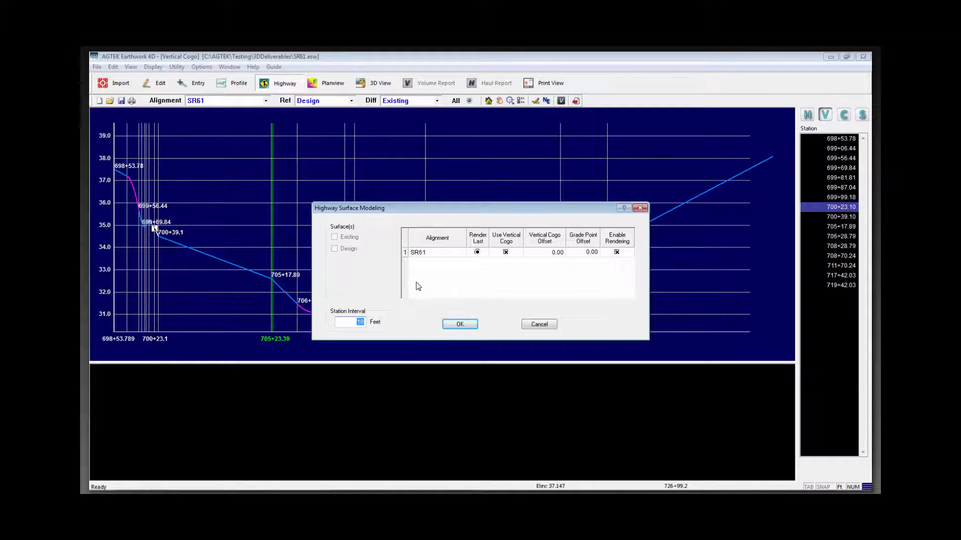
left_click(335, 238)
left_click(335, 249)
double_click(361, 321)
left_click(462, 326)
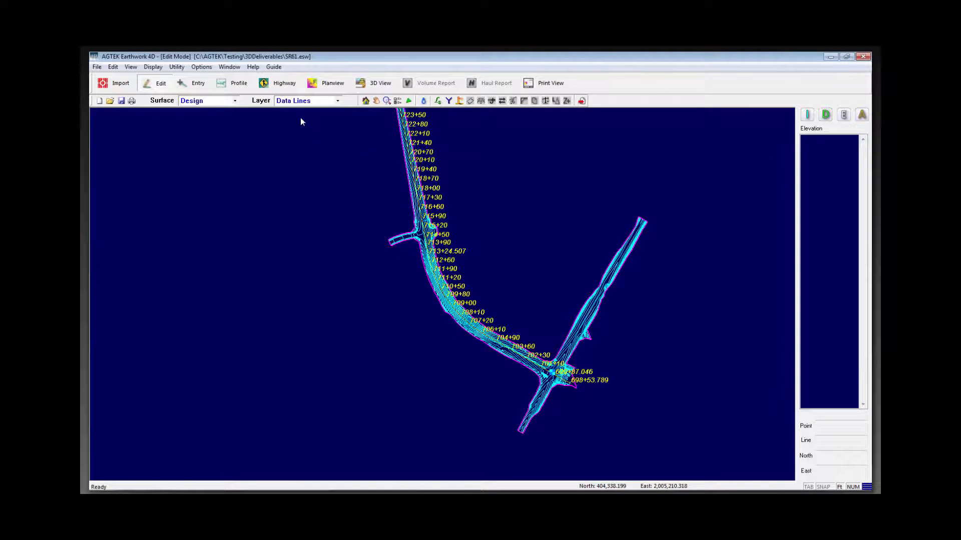
Step: Set up cross section generation for the SR61 profile at interval 50, sending the Existing and Design surfaces to Highway
left_click(234, 85)
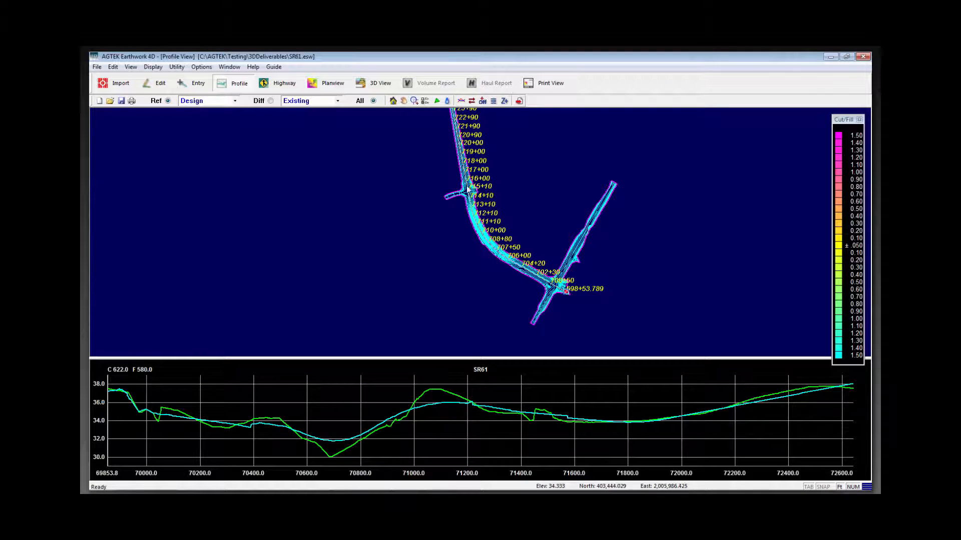
left_click(494, 101)
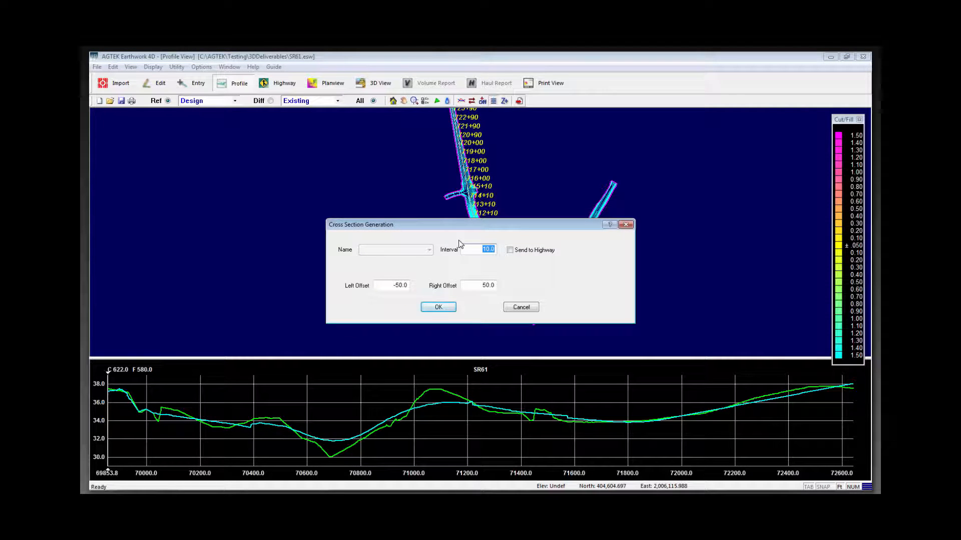
type("50")
left_click(510, 250)
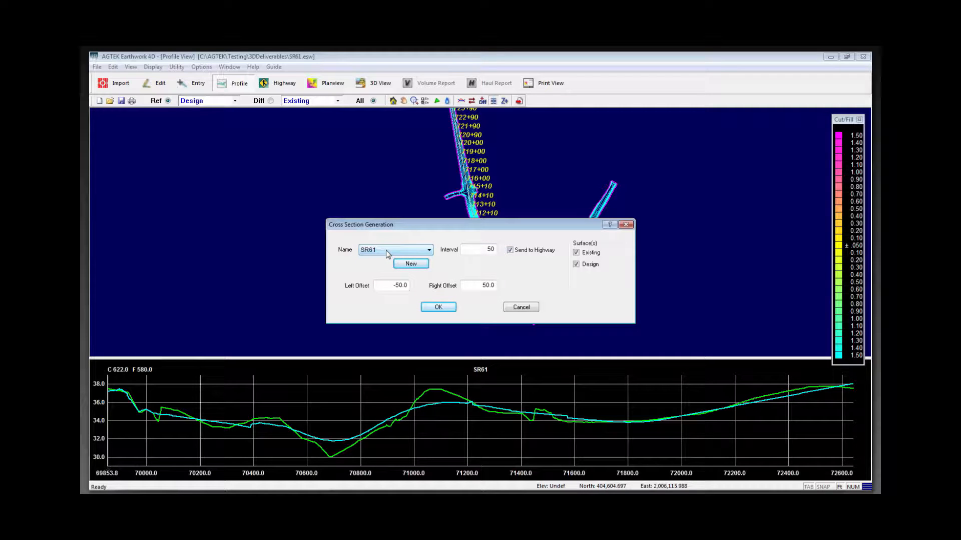
left_click(587, 255)
left_click(590, 269)
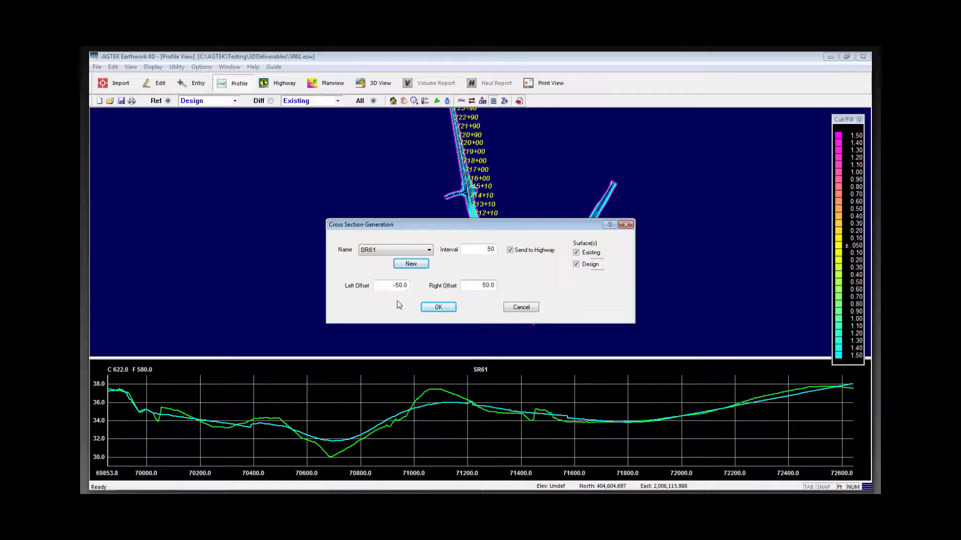
Step: Set the left offset to -75 and the right offset to 75, and generate the SR61 cross sections
left_click_drag(393, 285, 408, 286)
key("BackSpace")
key("Tab")
type("75")
left_click(438, 308)
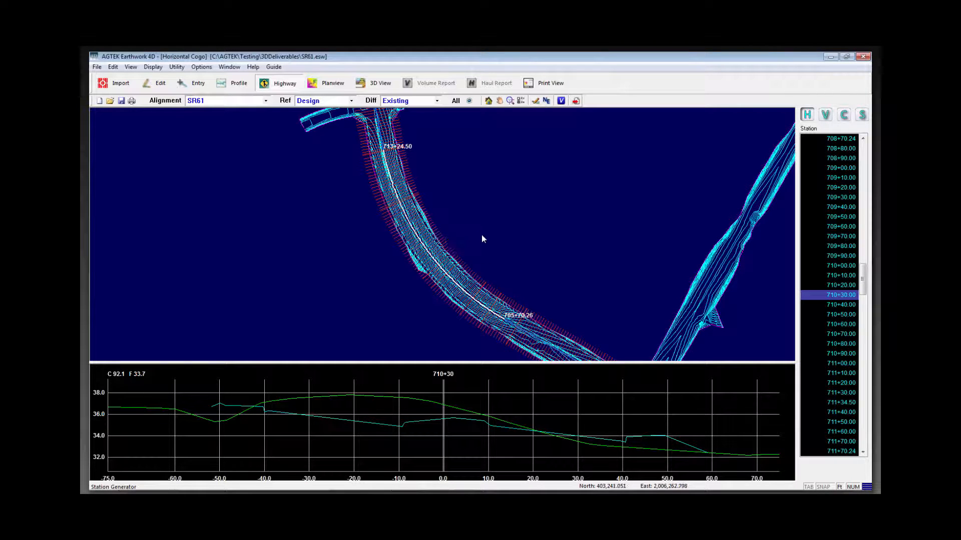
Step: Examine the SR61 cross sections from station 708+80 to 709+50 along the horizontal alignment, and inspect their section lines closely
left_click(835, 149)
left_click(834, 158)
left_click(836, 168)
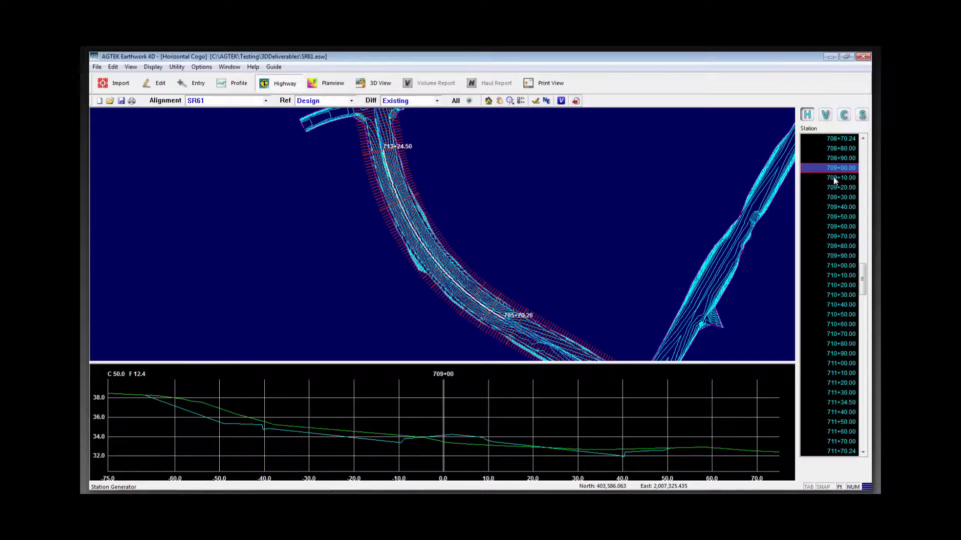
left_click(834, 178)
left_click(835, 188)
left_click(835, 200)
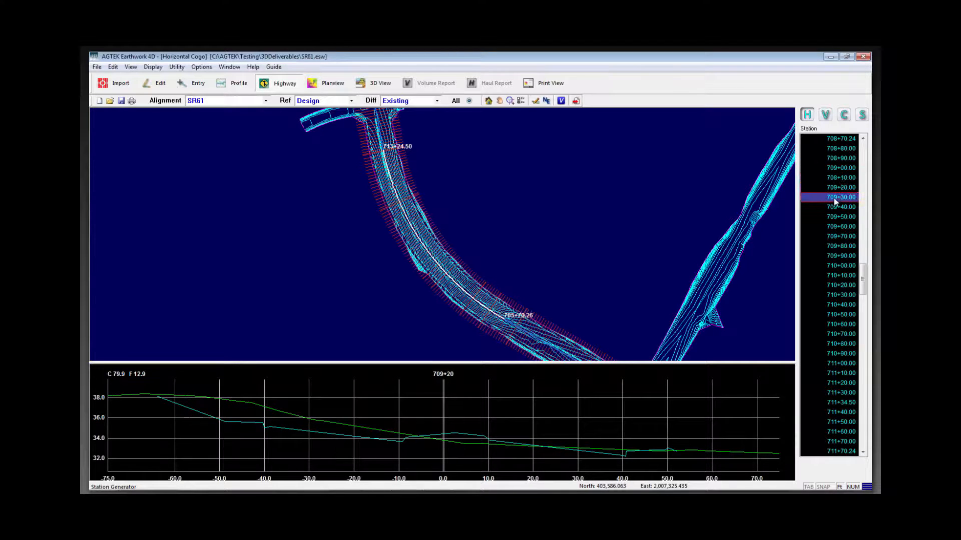
left_click(835, 207)
left_click(834, 217)
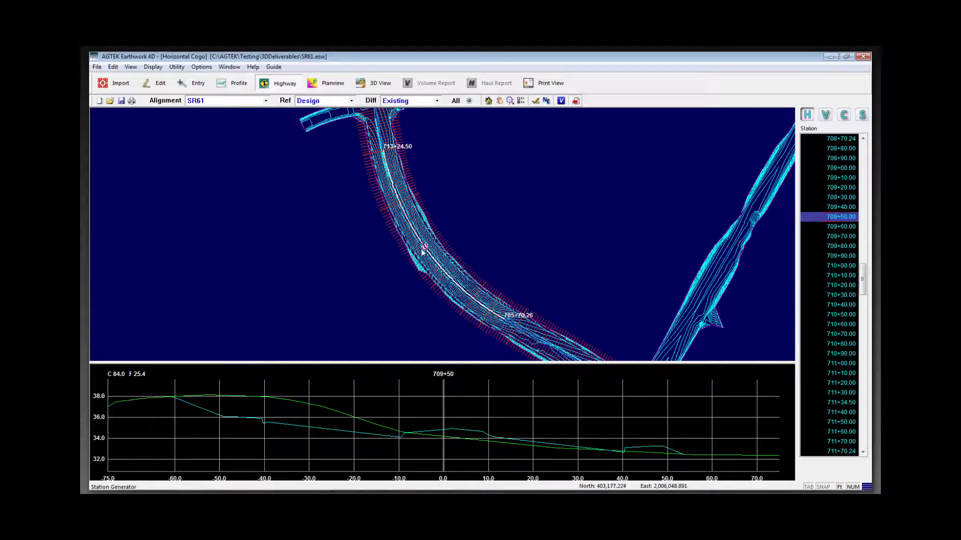
scroll(426, 249, "up", 5)
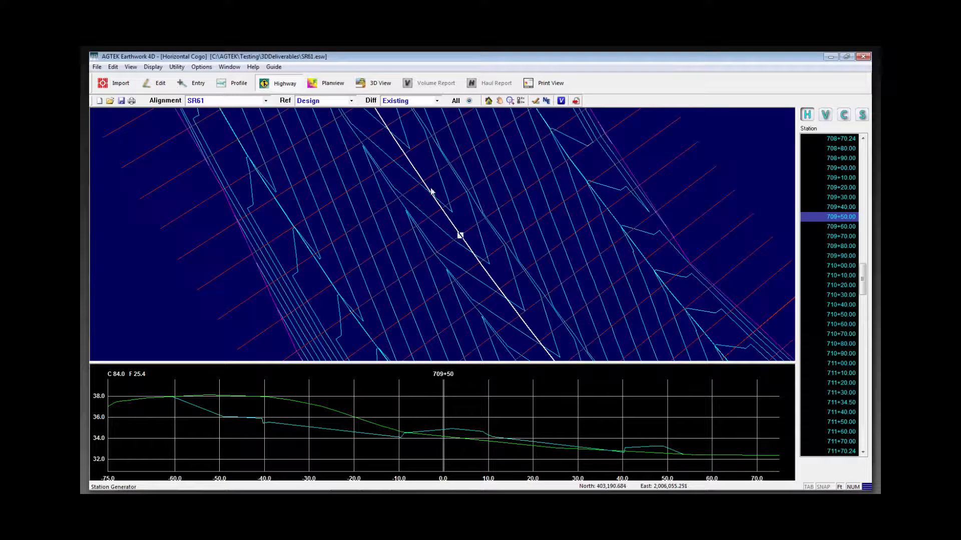
Step: Display the SR61 cross sections stacked in the Cross Sections view and review successive stations up to 716+00
left_click(843, 115)
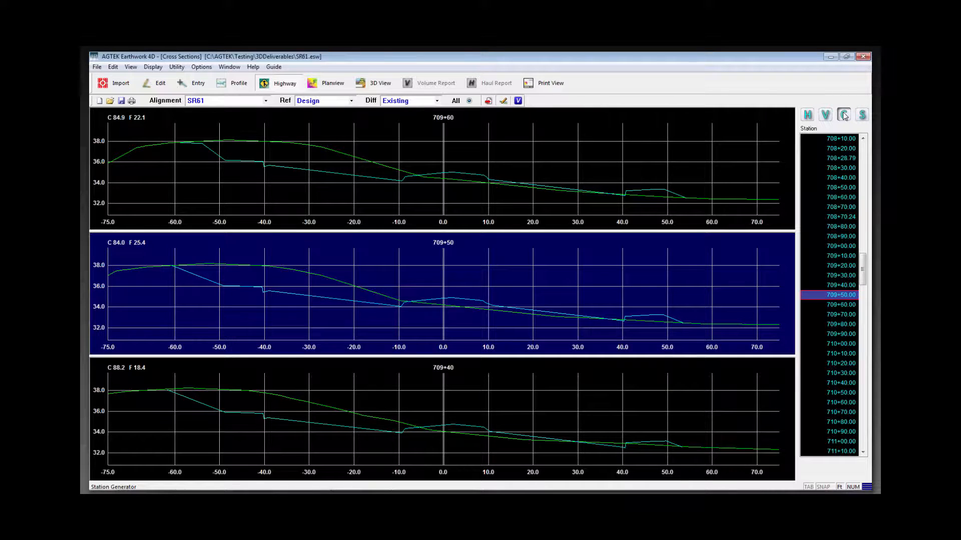
scroll(826, 270, "down", 4)
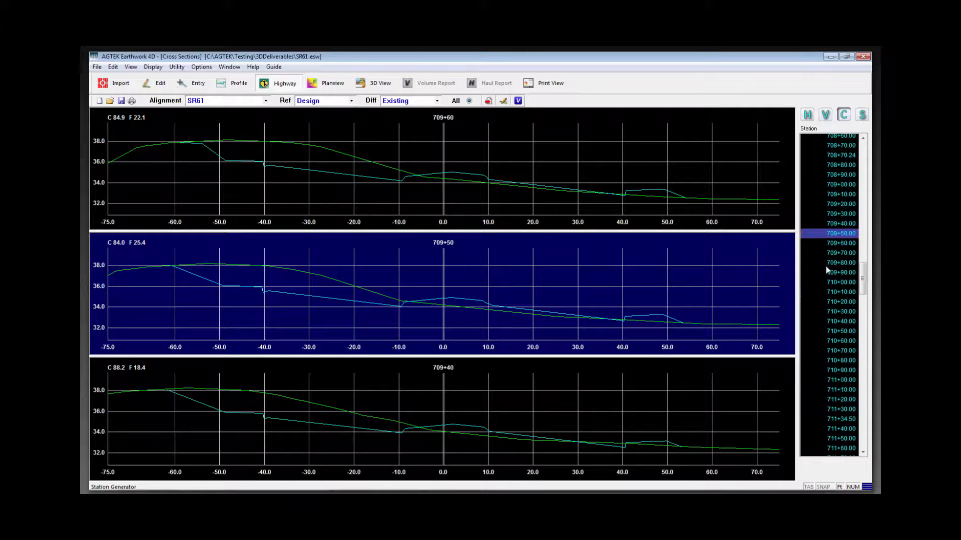
scroll(619, 248, "down", 8)
scroll(619, 245, "down", 15)
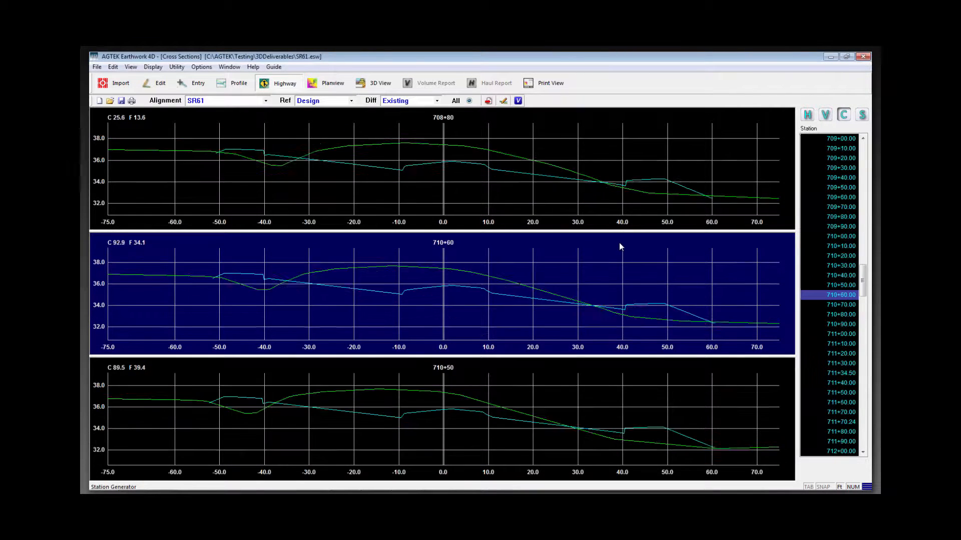
scroll(619, 234, "down", 13)
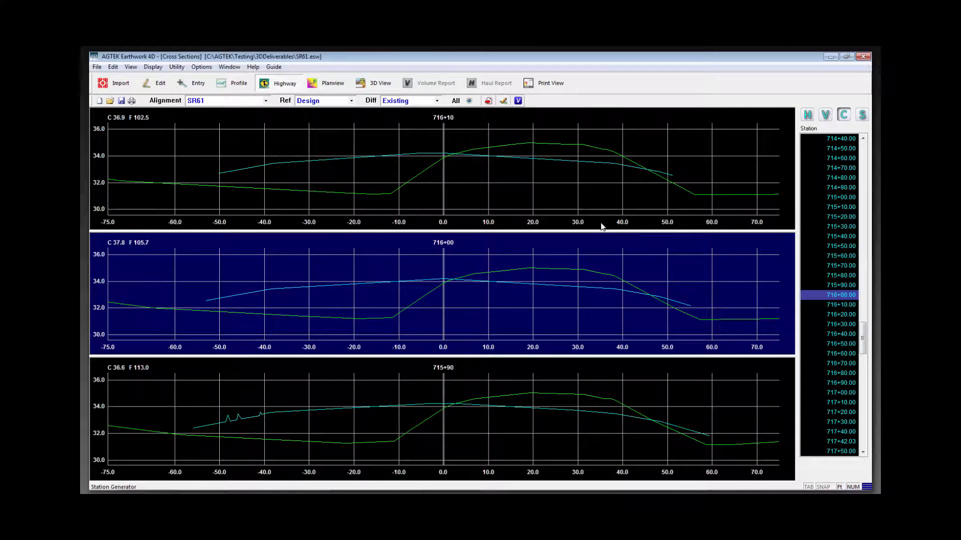
Step: Calculate the SR61 volumes from starting station 700+50, trying a left extent of -75 before choosing the total width
left_click(519, 101)
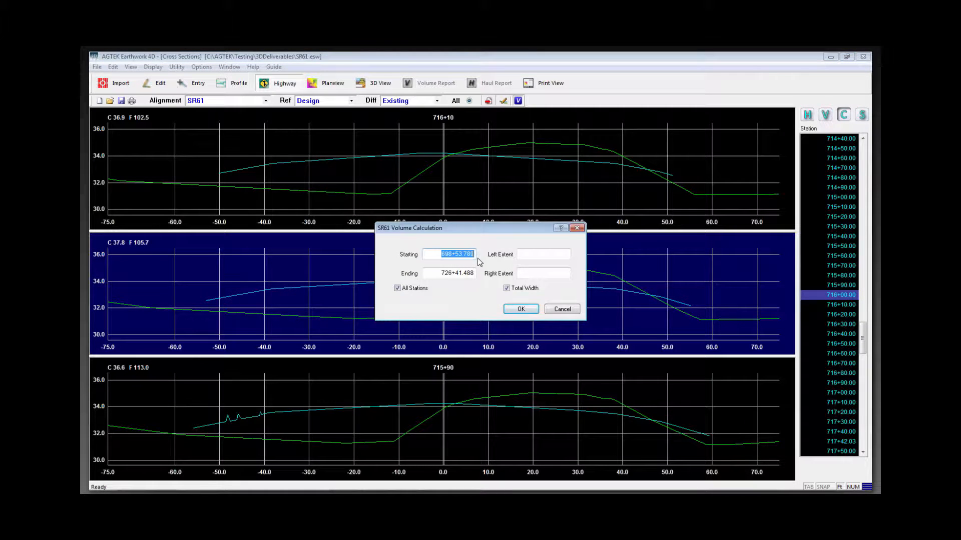
type("70050")
key("Tab")
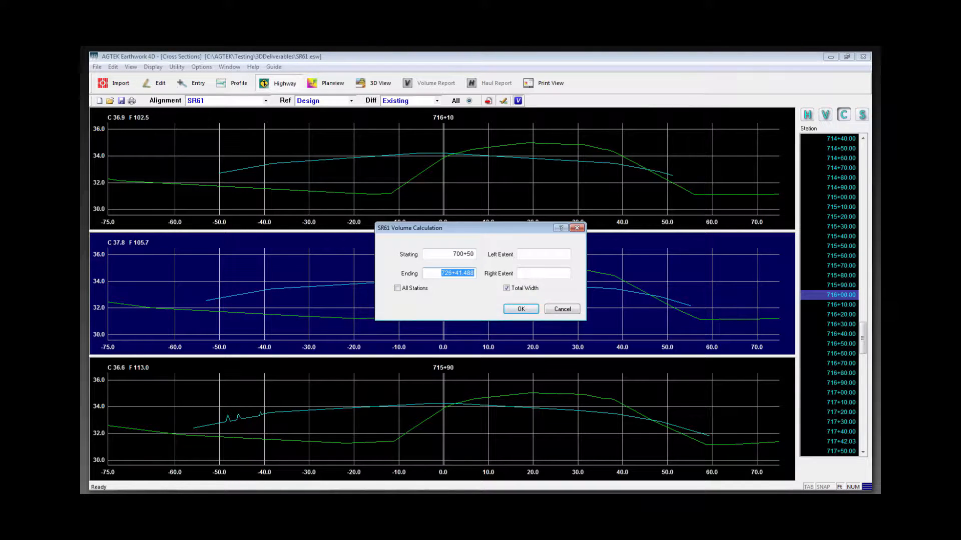
left_click(535, 255)
type("-75")
key("Tab")
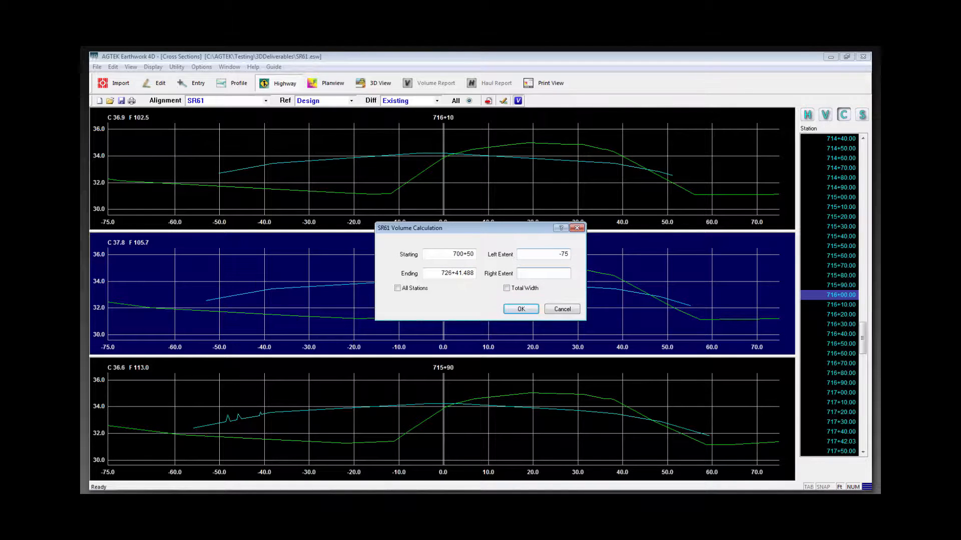
key("Tab")
left_click(506, 289)
left_click(521, 309)
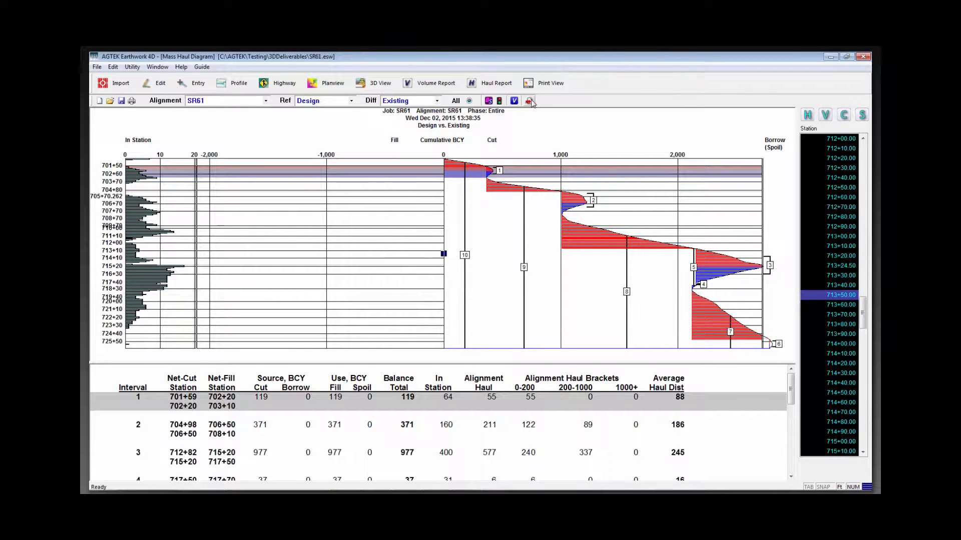
Step: Display the SR61 Volume Report and check which file formats it can be saved in, without saving it
left_click(424, 85)
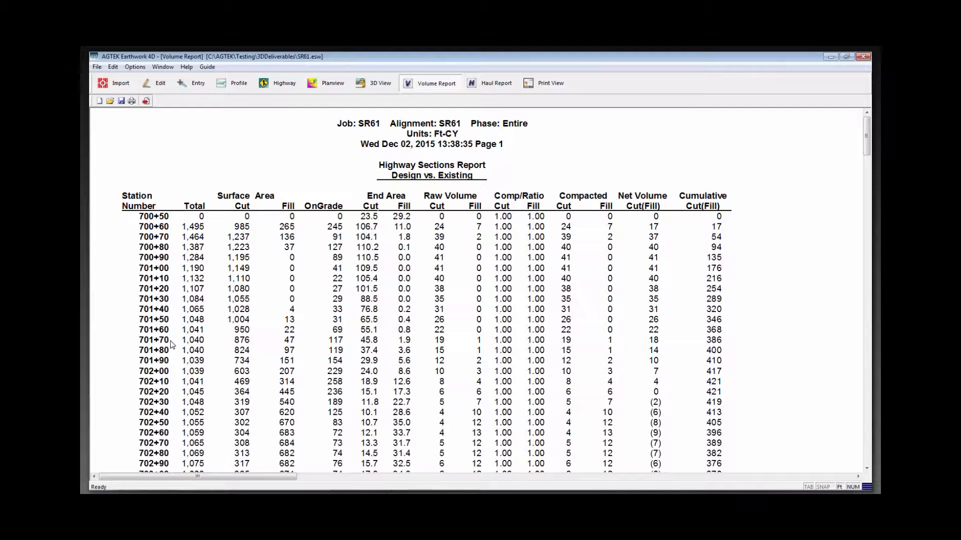
left_click(97, 68)
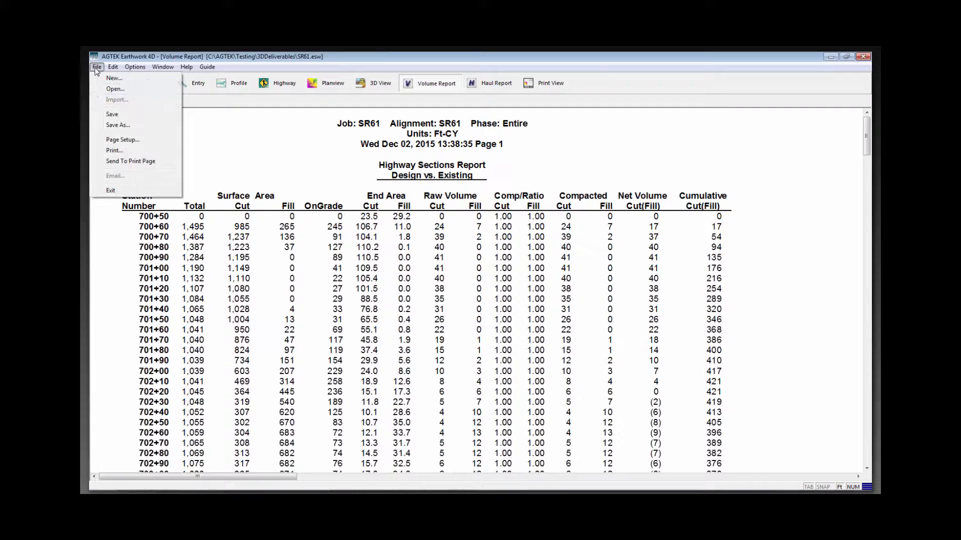
left_click(118, 125)
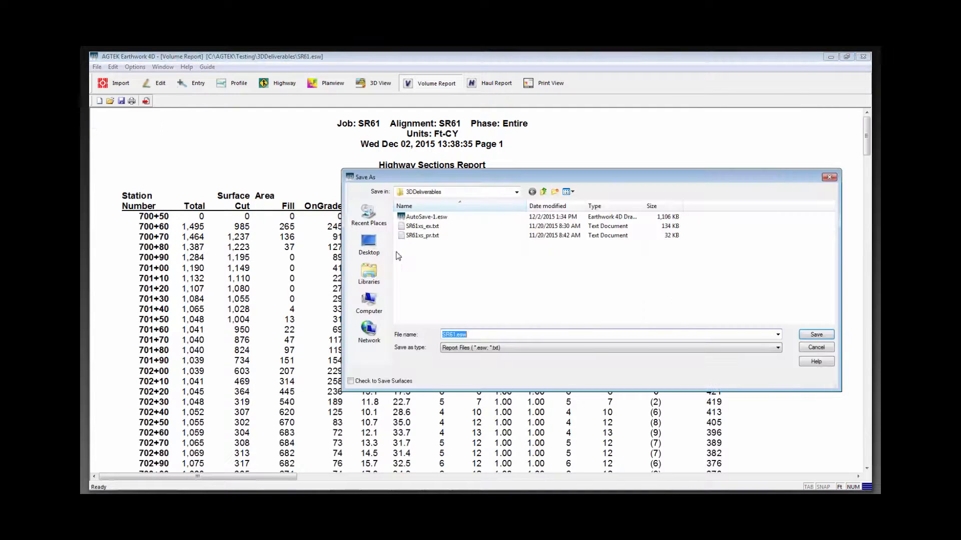
left_click(481, 348)
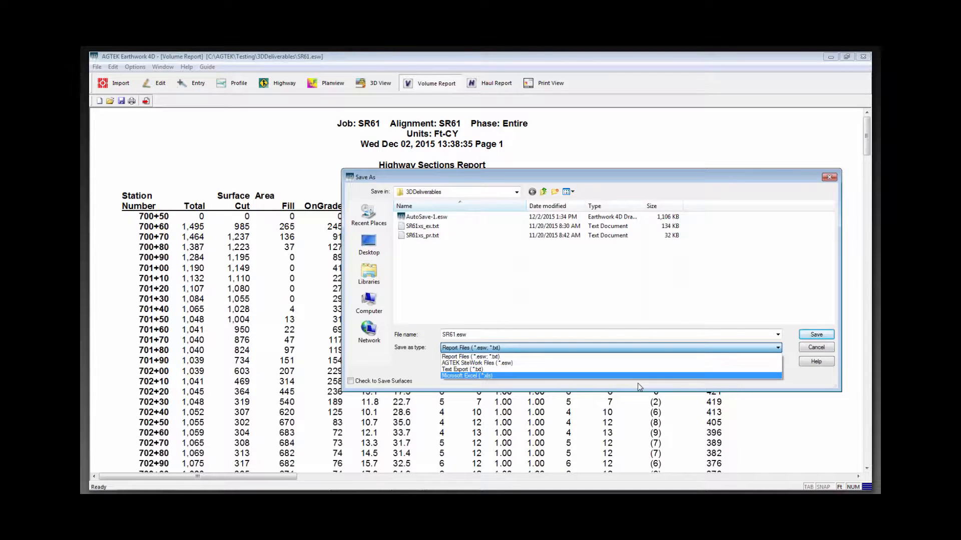
left_click(825, 349)
left_click(816, 348)
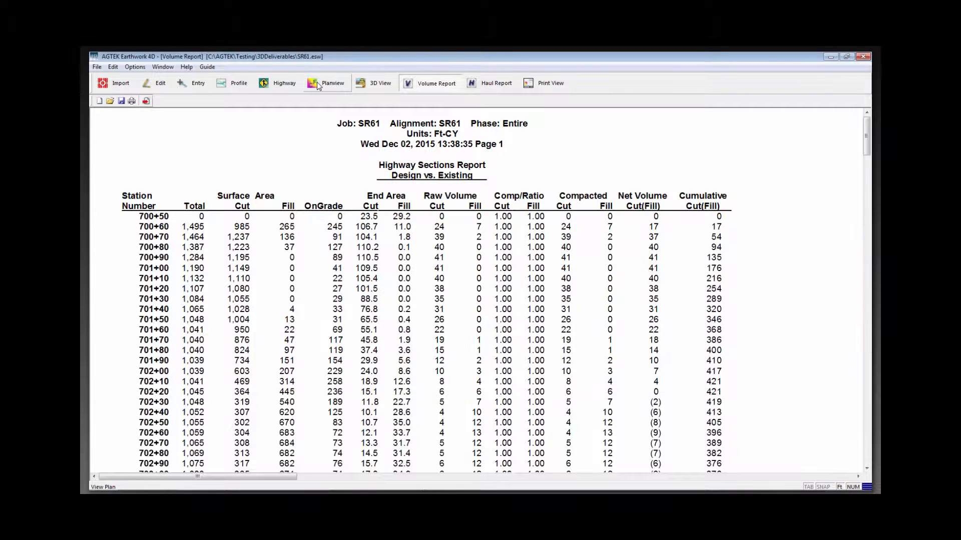
Step: Show the Existing surface as the reference in the 3D View and hide the overlaid plan linework
left_click(375, 84)
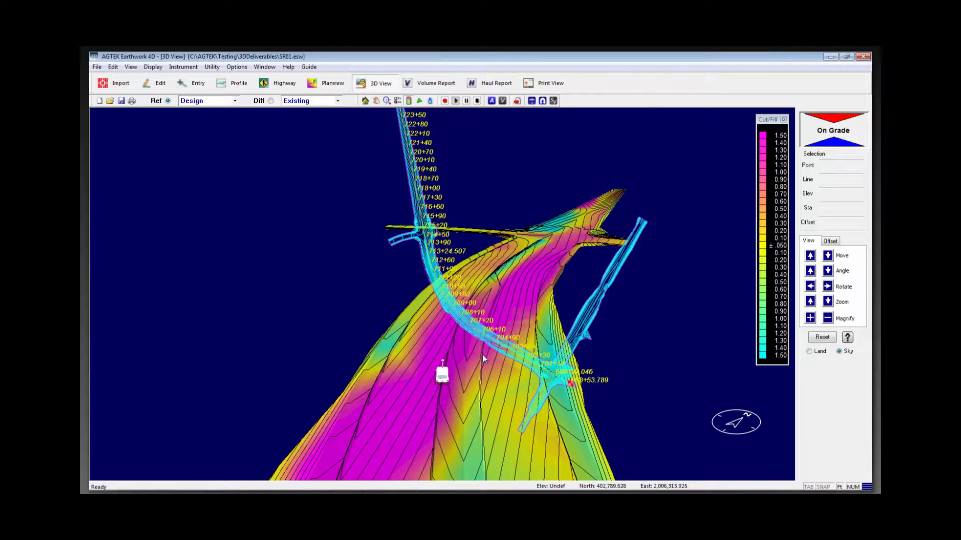
left_click(235, 102)
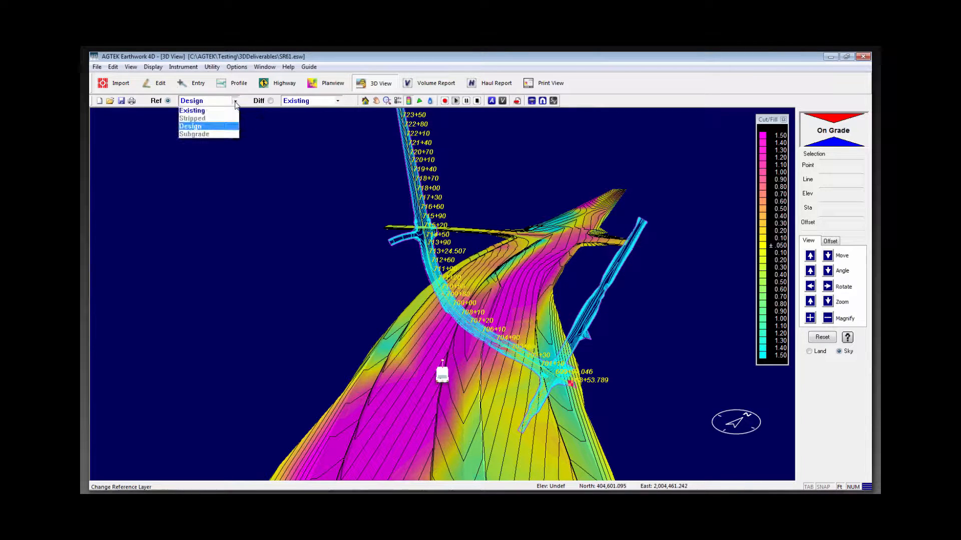
left_click(195, 110)
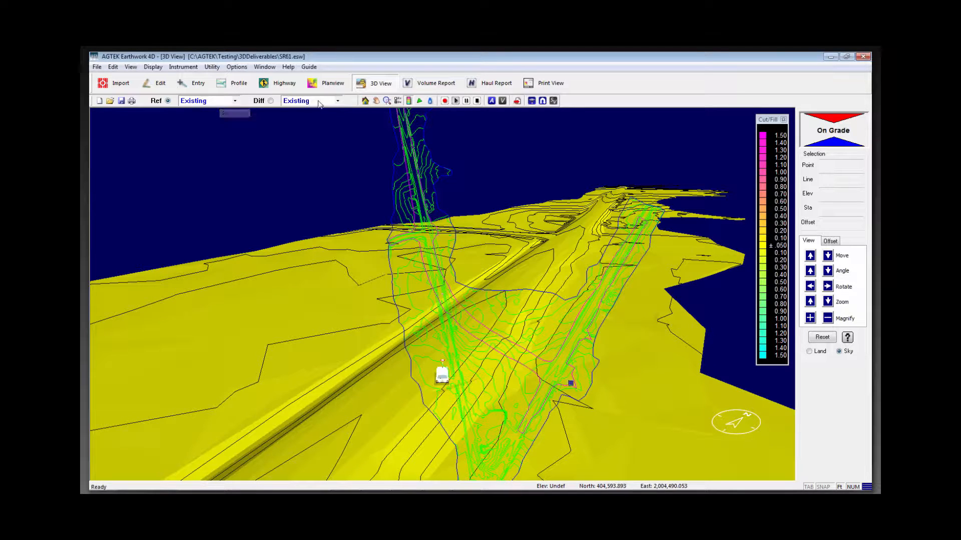
key("l")
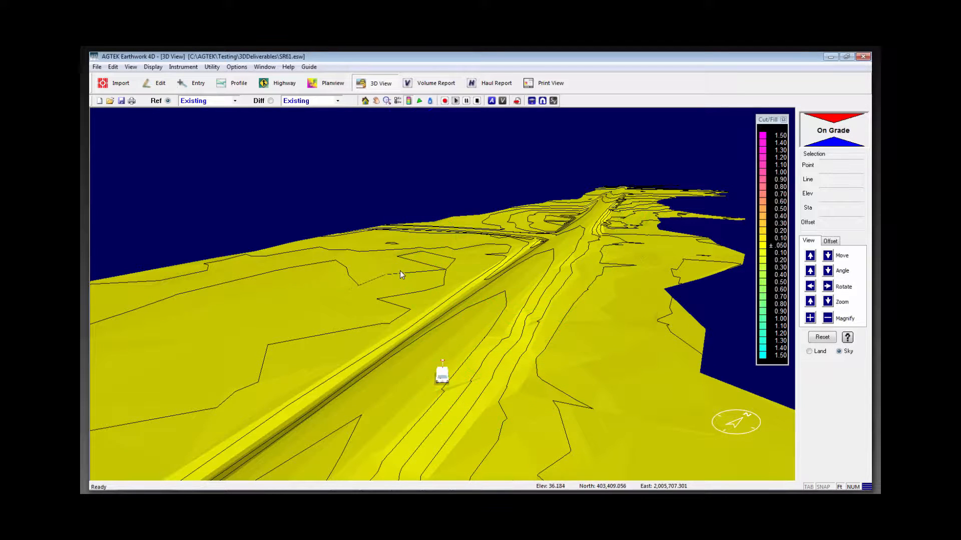
Step: Examine the Existing surface in 3D by moving the vehicle back and forth and turning it near station 710+00
key("Down")
key("Down")
key("Down")
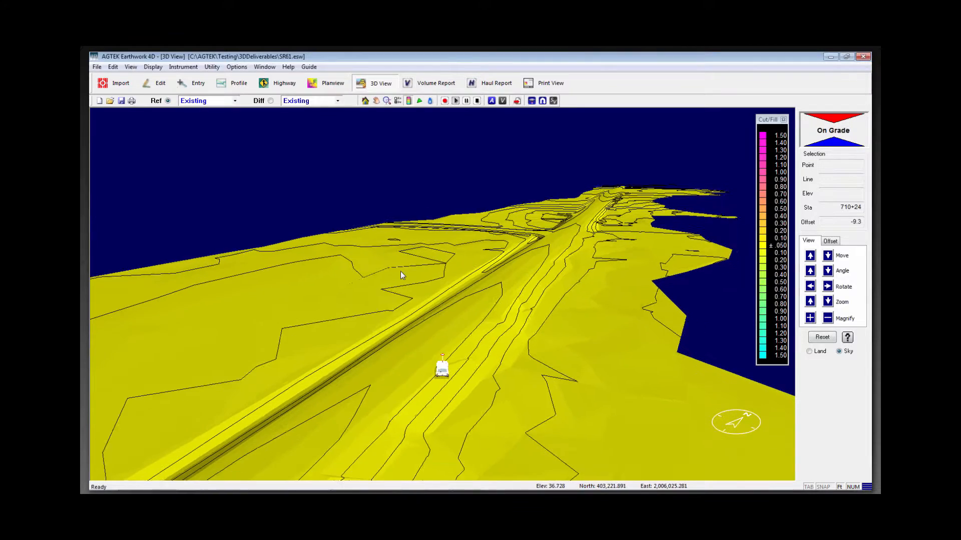
key("Down")
key("Down")
key("Down")
key("Right")
key("Right")
key("Right")
key("Right")
key("Right")
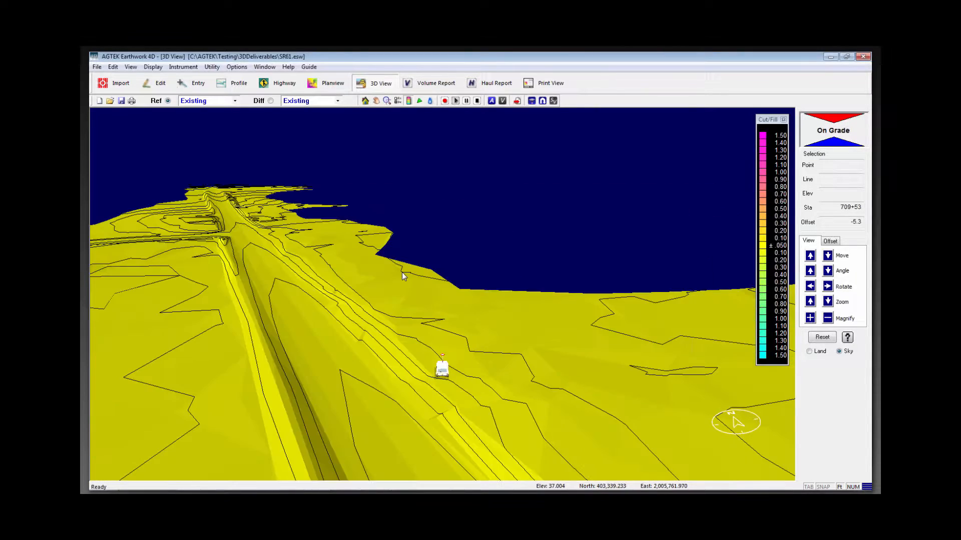
key("Left")
key("Left")
key("Left")
key("Left")
key("Left")
key("Left")
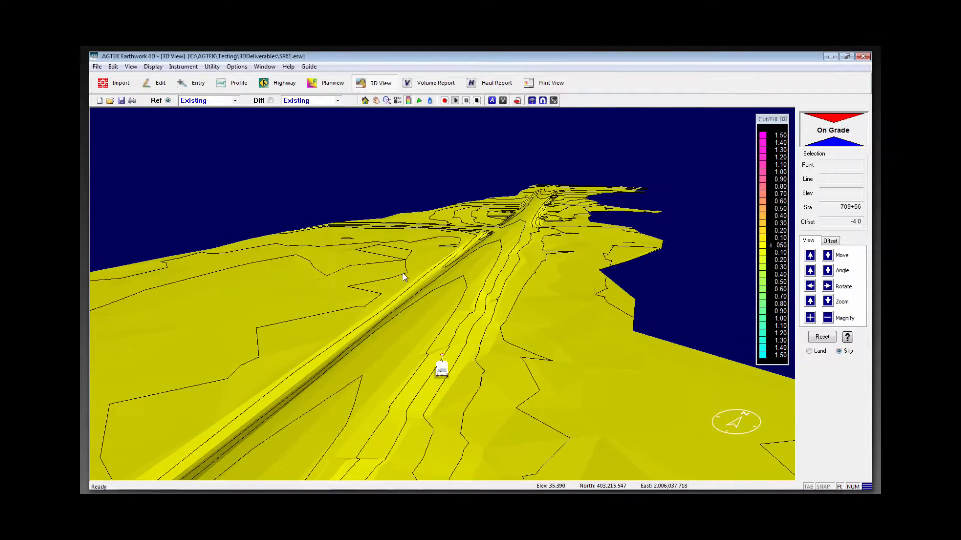
key("Up")
key("Up")
key("Up")
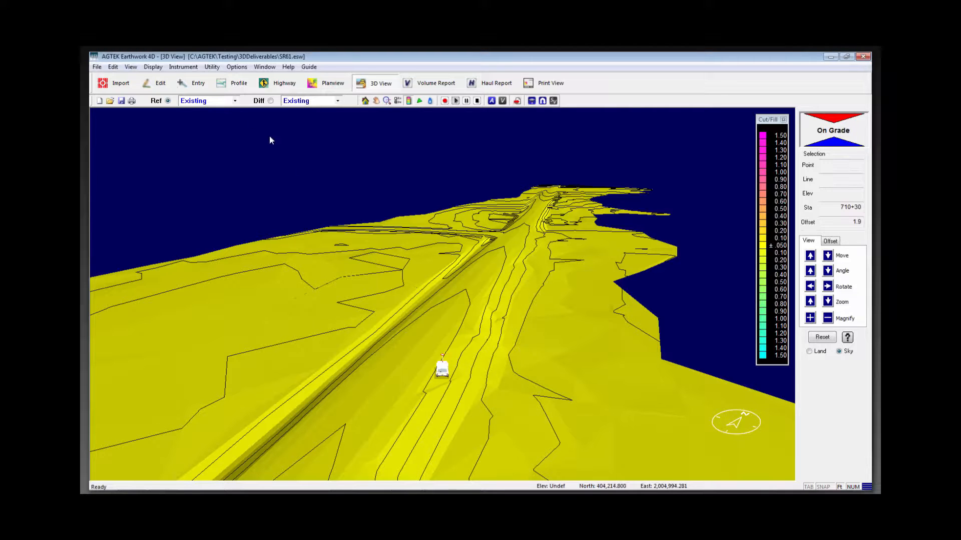
Step: Check which surfaces are available as the 3D View reference, keeping the Existing surface
left_click(235, 101)
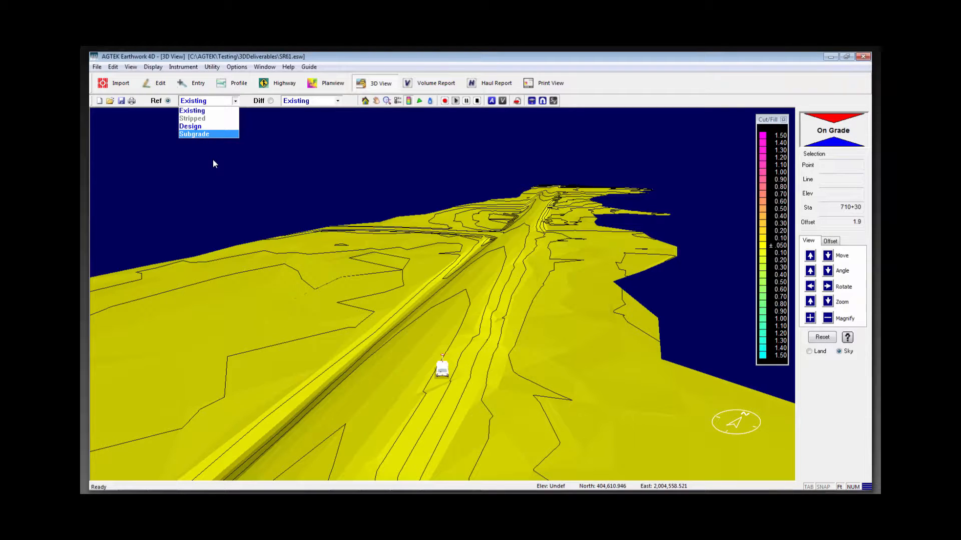
left_click(445, 159)
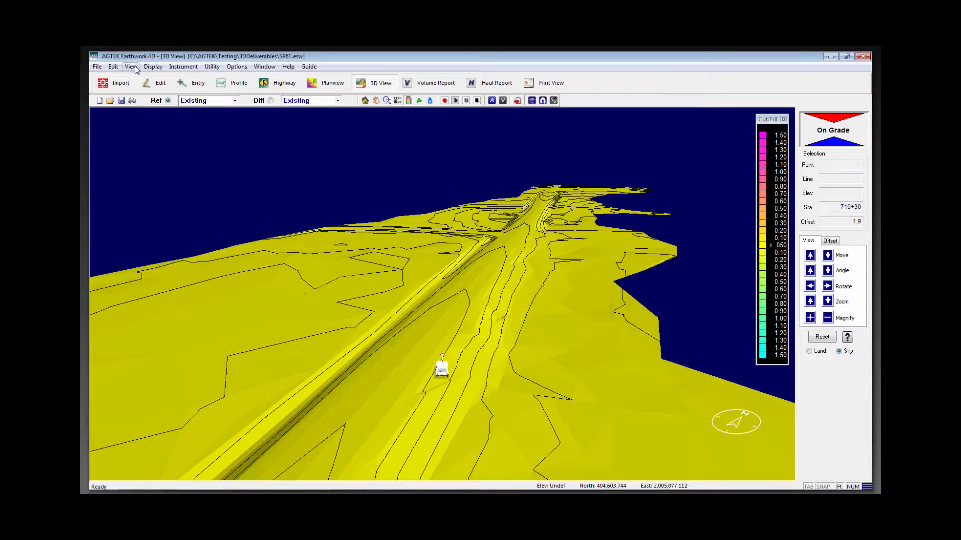
Step: Import the AMG-2DSGNRD01.dgn drawing into the job with Plan View orientation
left_click(98, 68)
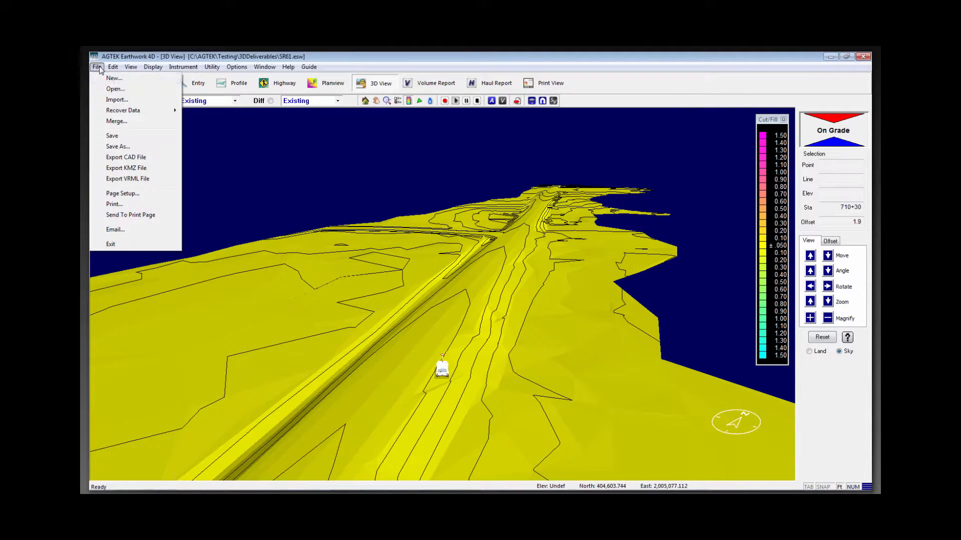
left_click(117, 100)
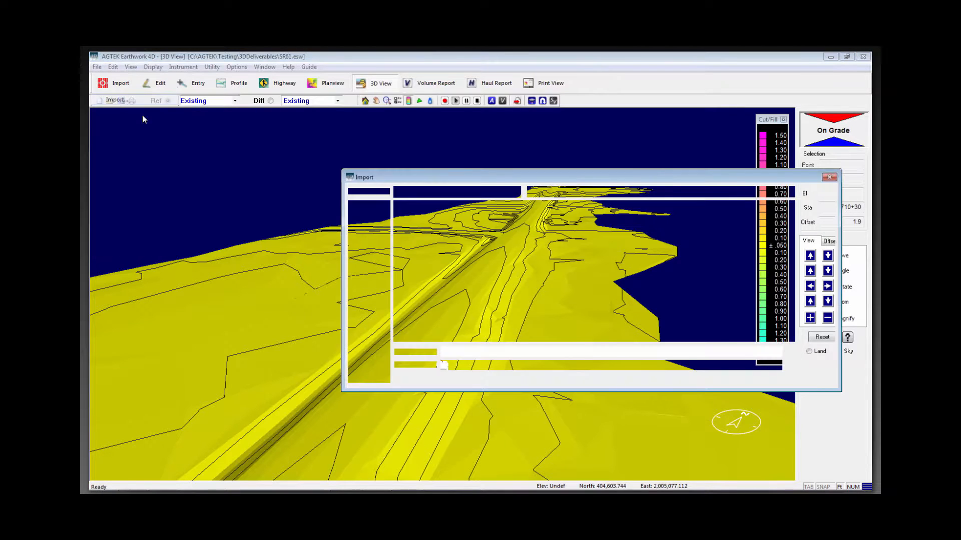
left_click(424, 218)
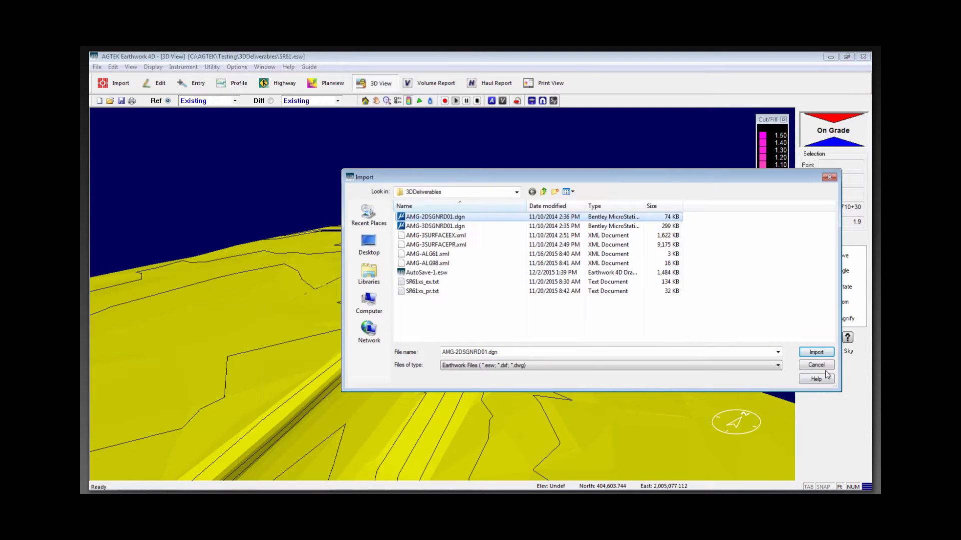
left_click(818, 353)
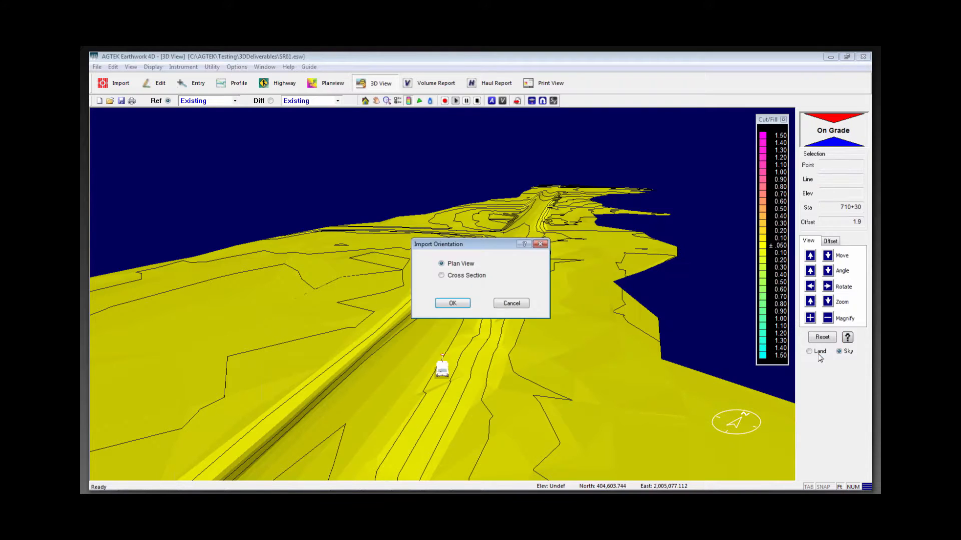
left_click(452, 303)
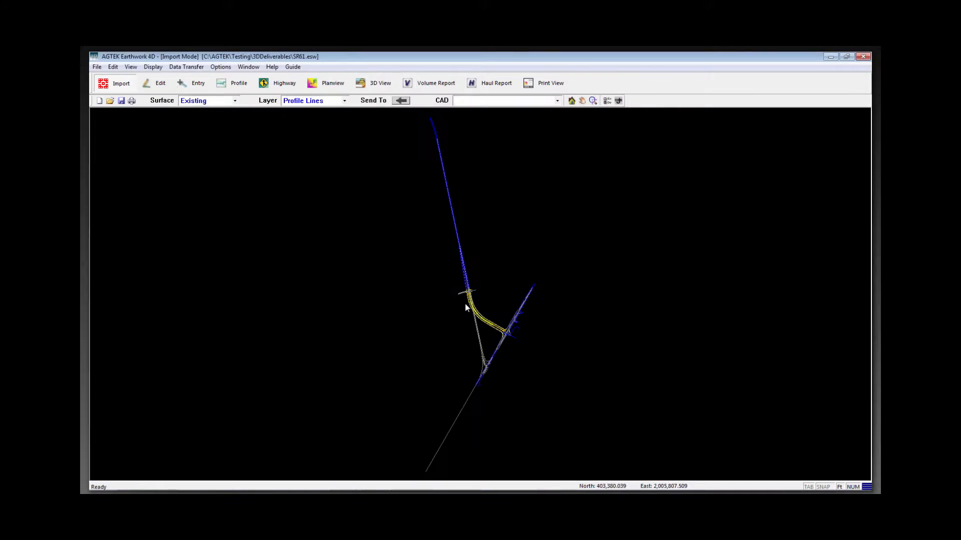
Step: Select the BaselineSurvey CAD layer in the imported linework and set Data Lines as the layer to send it to
scroll(501, 334, "up", 5)
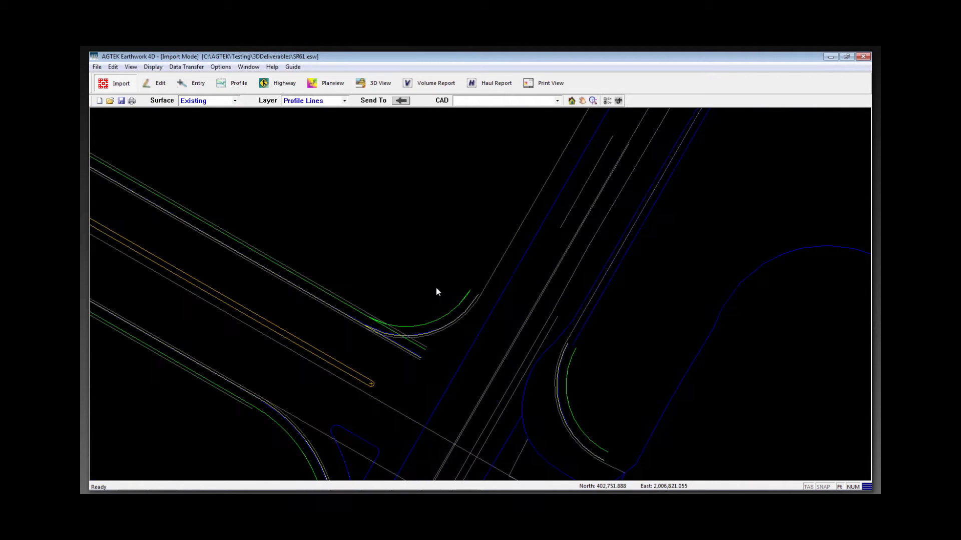
scroll(460, 297, "down", 3)
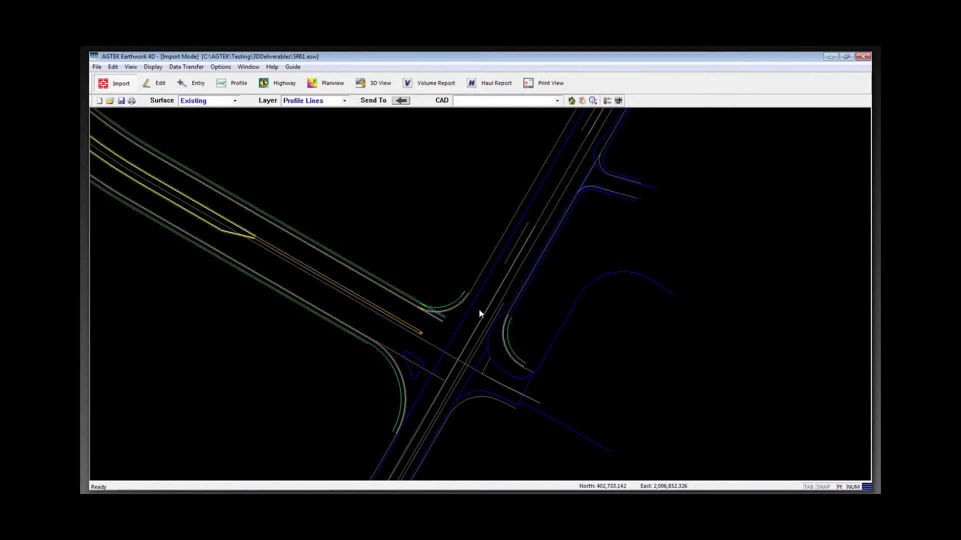
left_click(557, 101)
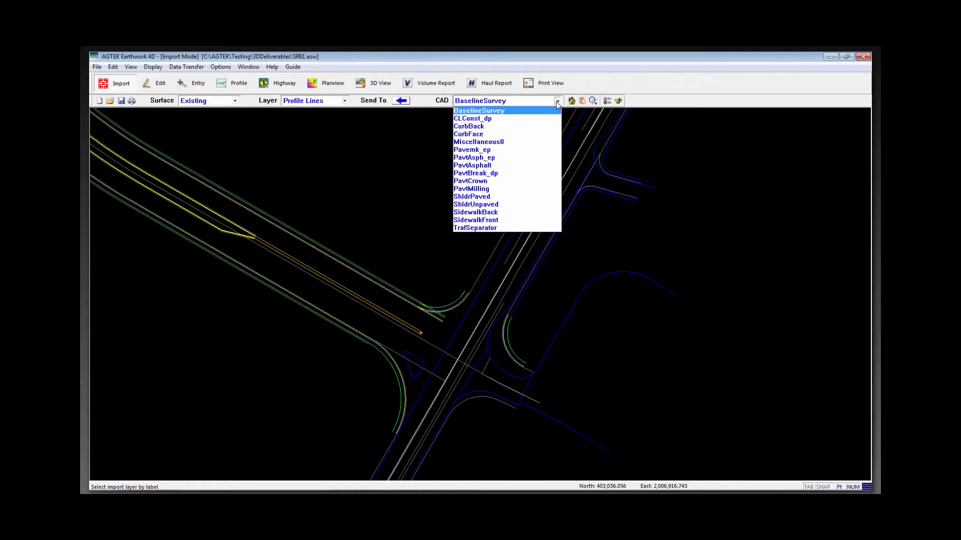
left_click(470, 113)
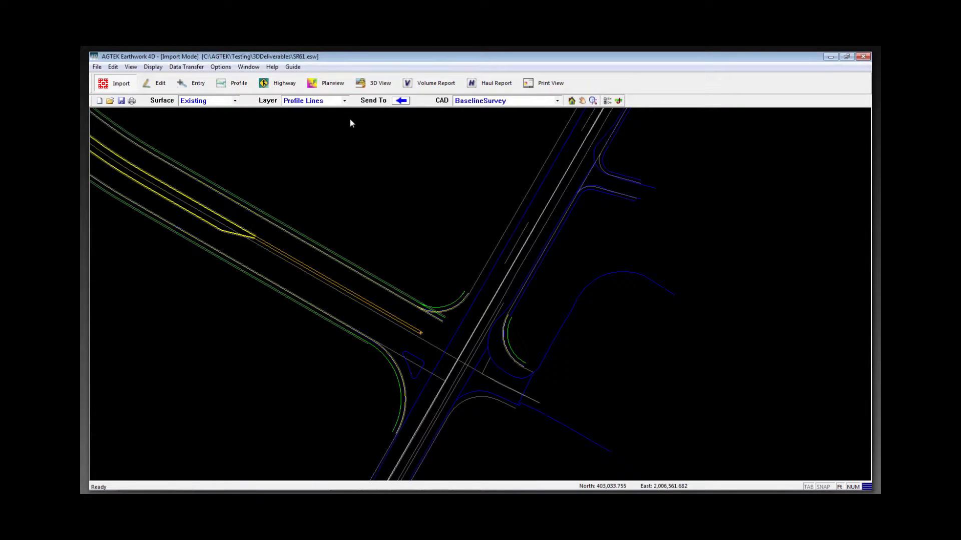
left_click(344, 100)
left_click(318, 112)
Step: Check the destination surface choices for the BaselineSurvey linework and clear the selection without transferring it
left_click(235, 101)
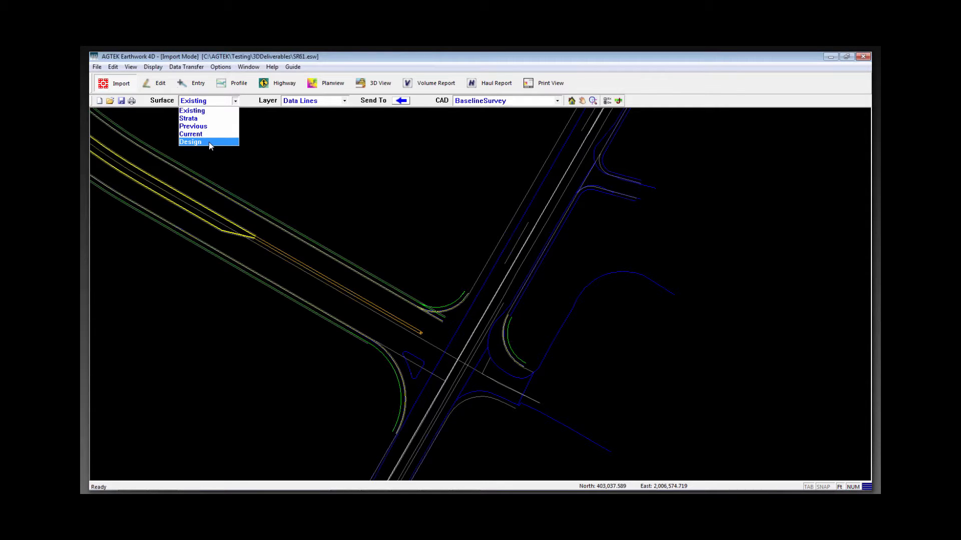
left_click(387, 212)
left_click(387, 212)
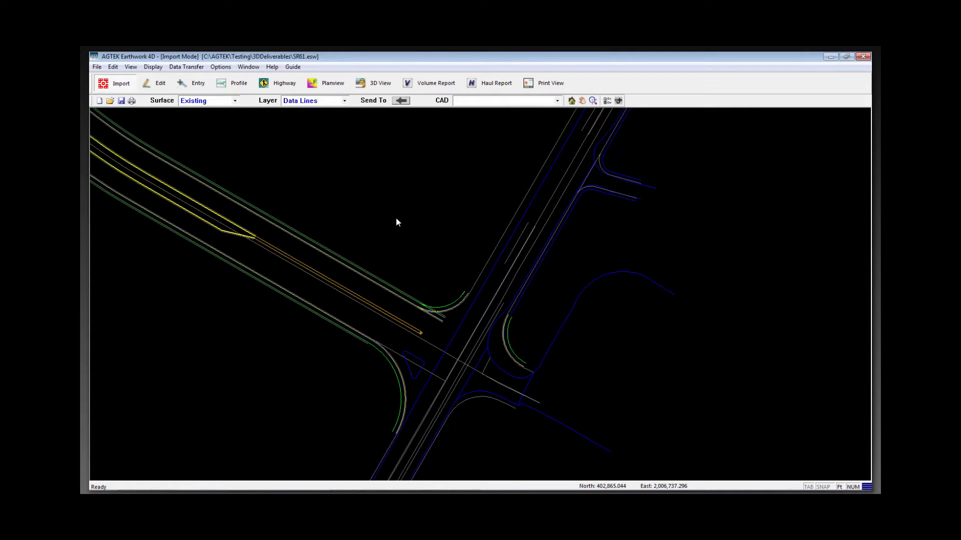
scroll(448, 296, "down", 3)
scroll(448, 295, "up", 3)
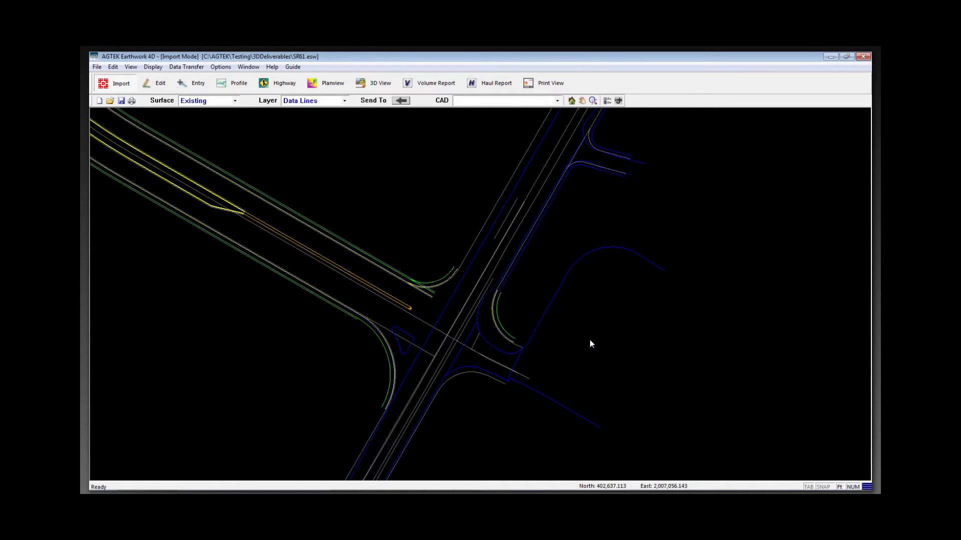
scroll(593, 342, "down", 3)
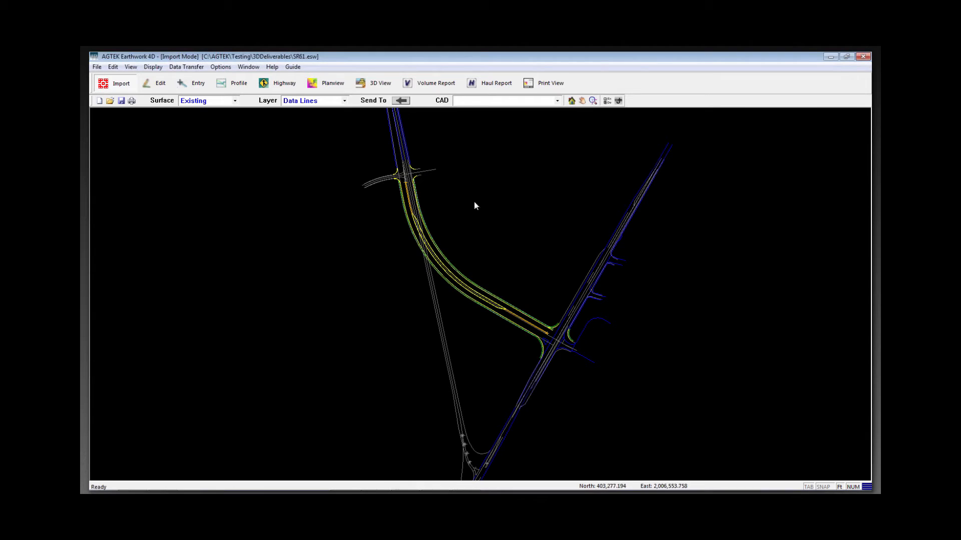